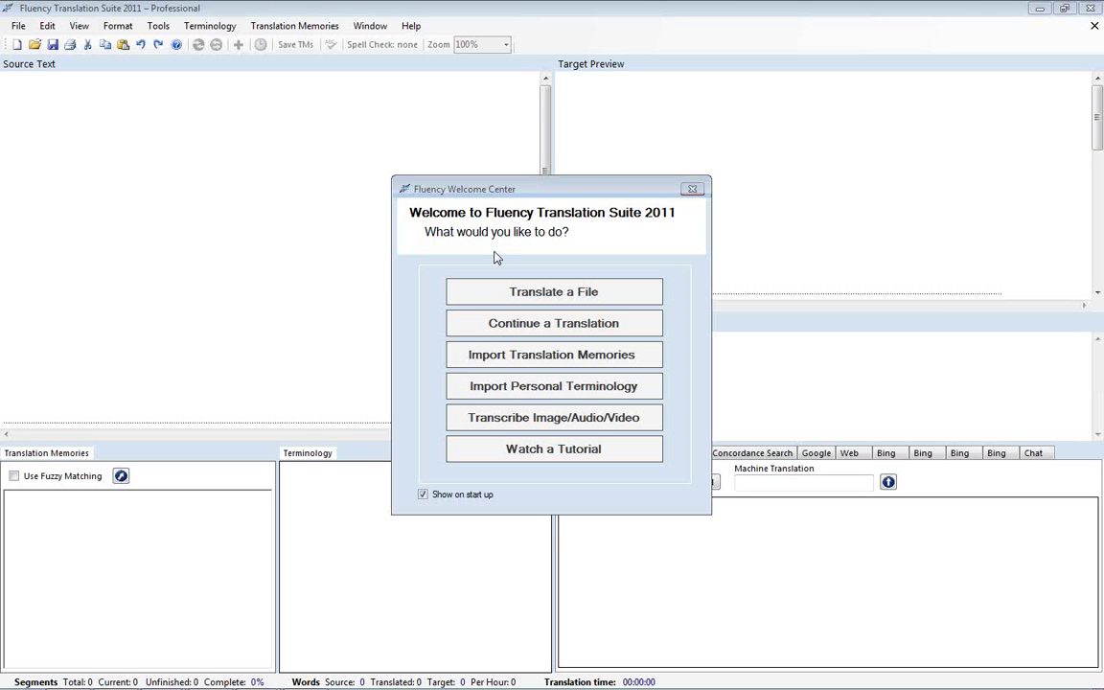
- Preview the Import and Export tabs of the translation memory dialog, then close it
left_click(538, 359)
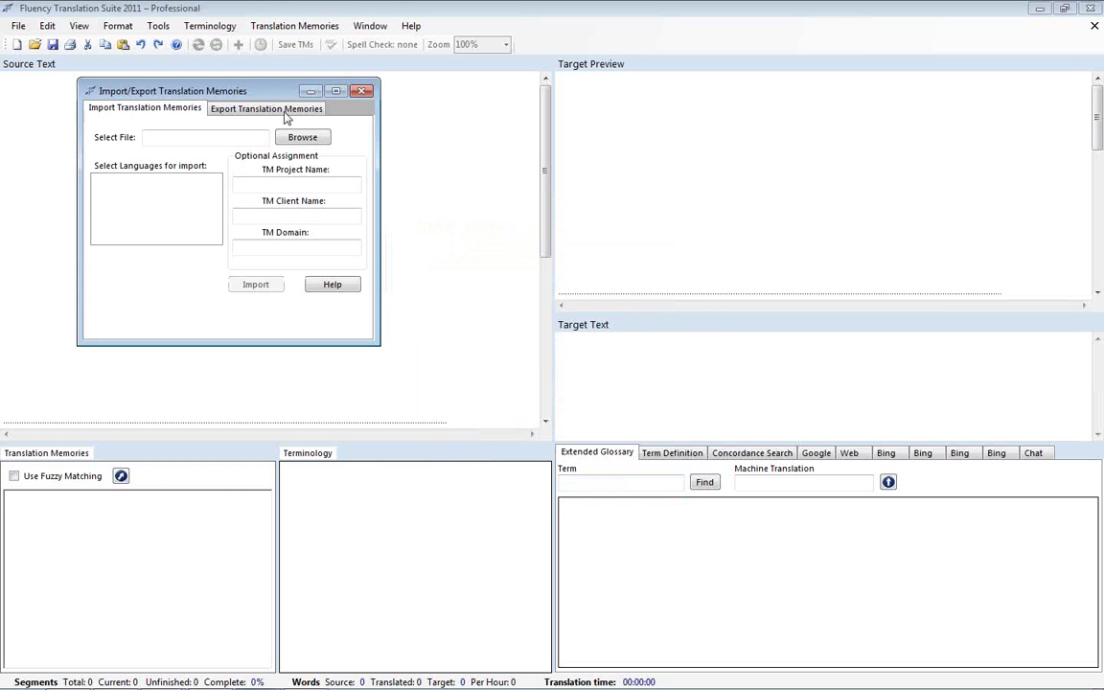
left_click_drag(233, 93, 546, 173)
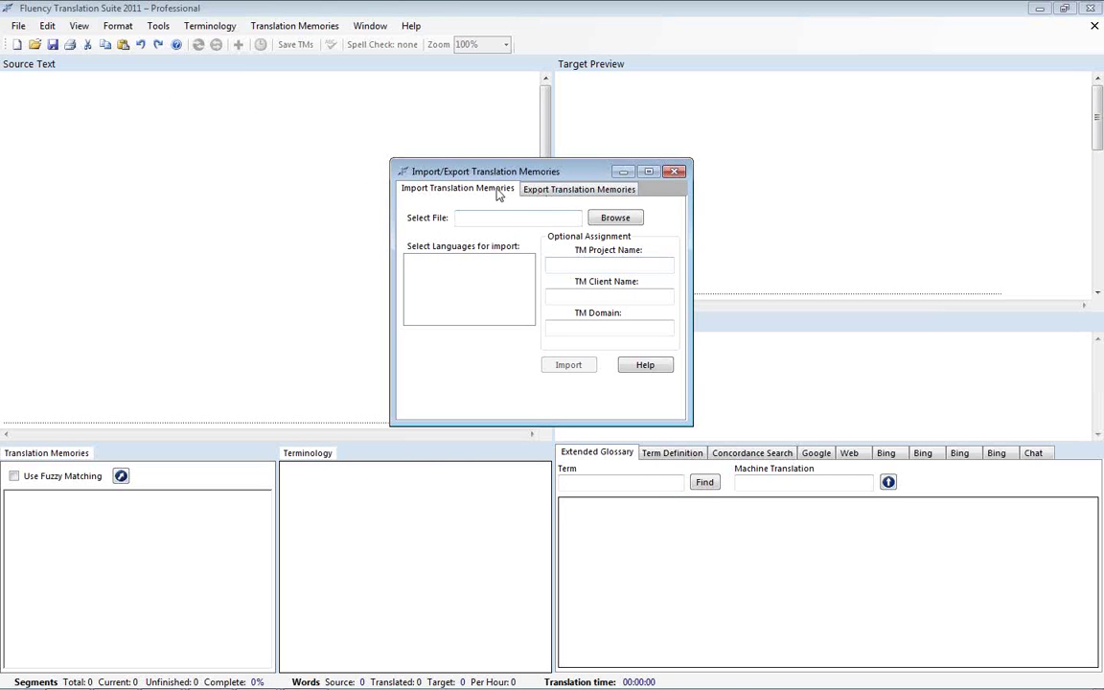
left_click(533, 191)
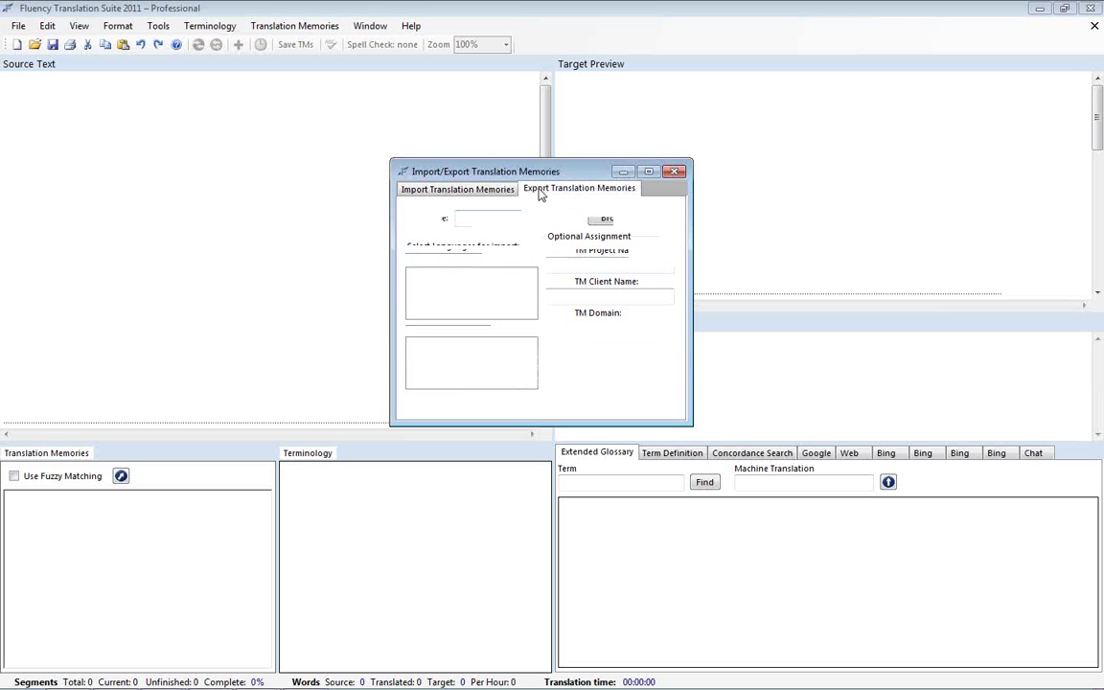
left_click(506, 192)
left_click(675, 171)
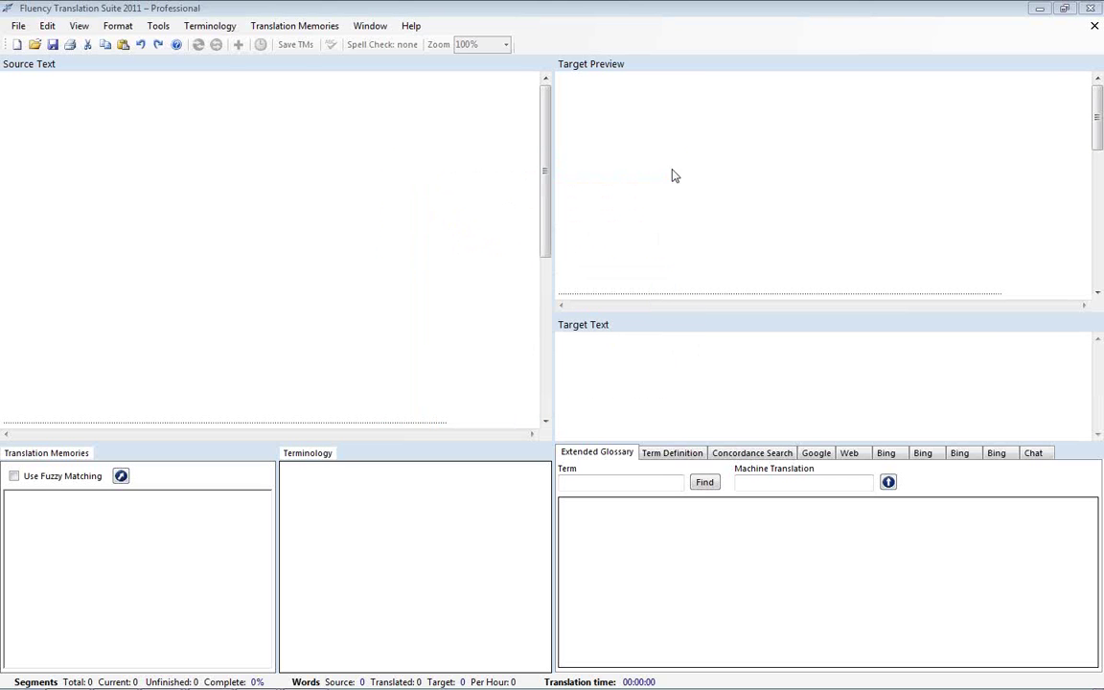
left_click(276, 29)
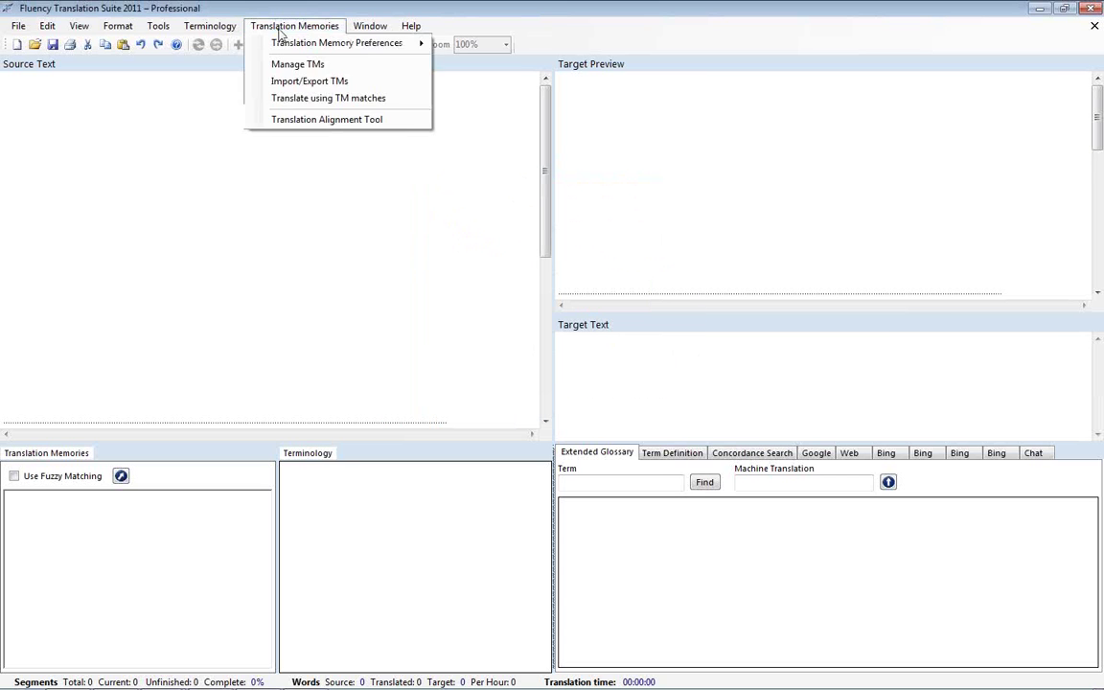
- Open the Import/Export TMs dialog and browse to the Desktop folder
left_click(300, 85)
left_click_drag(251, 109, 560, 277)
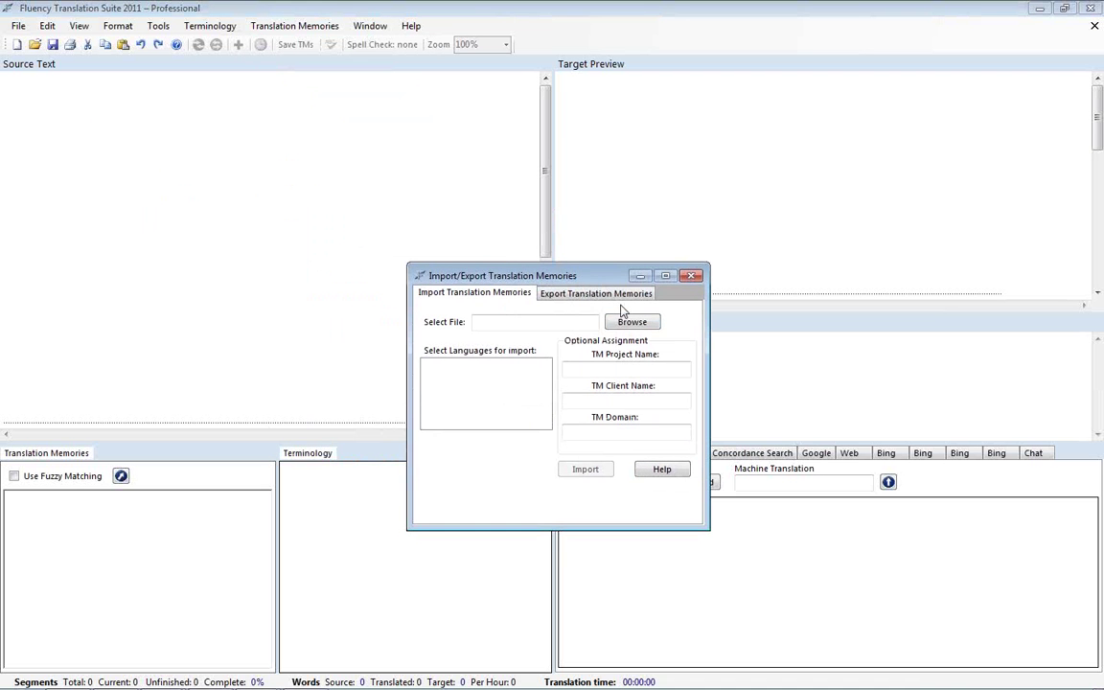
left_click(633, 327)
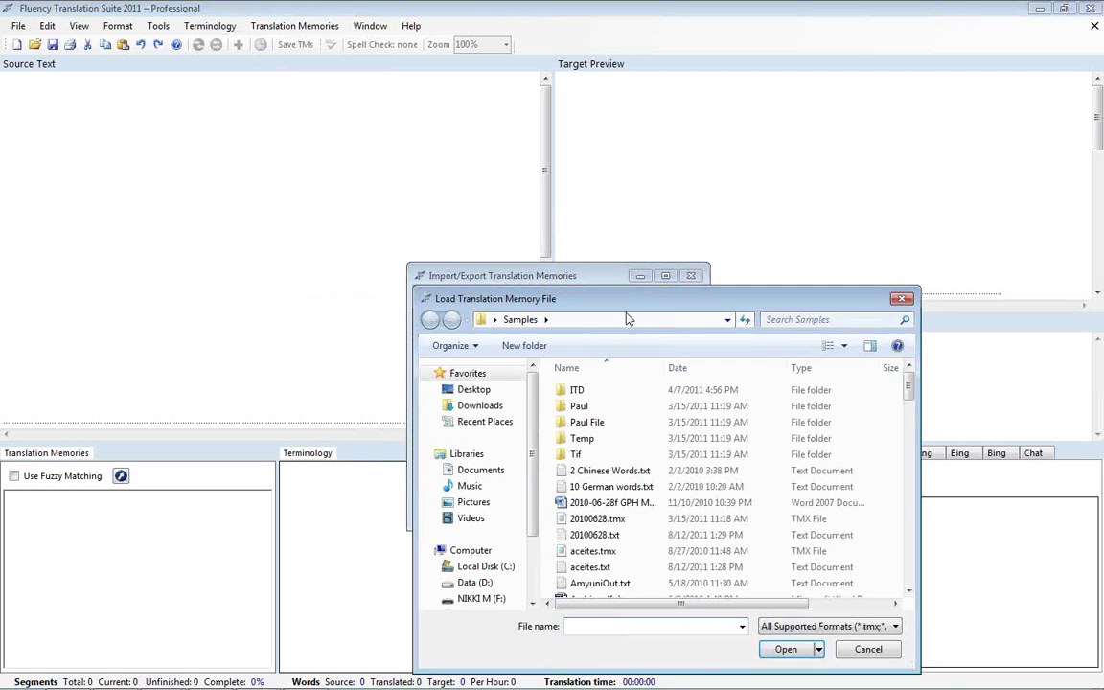
left_click_drag(628, 293, 552, 192)
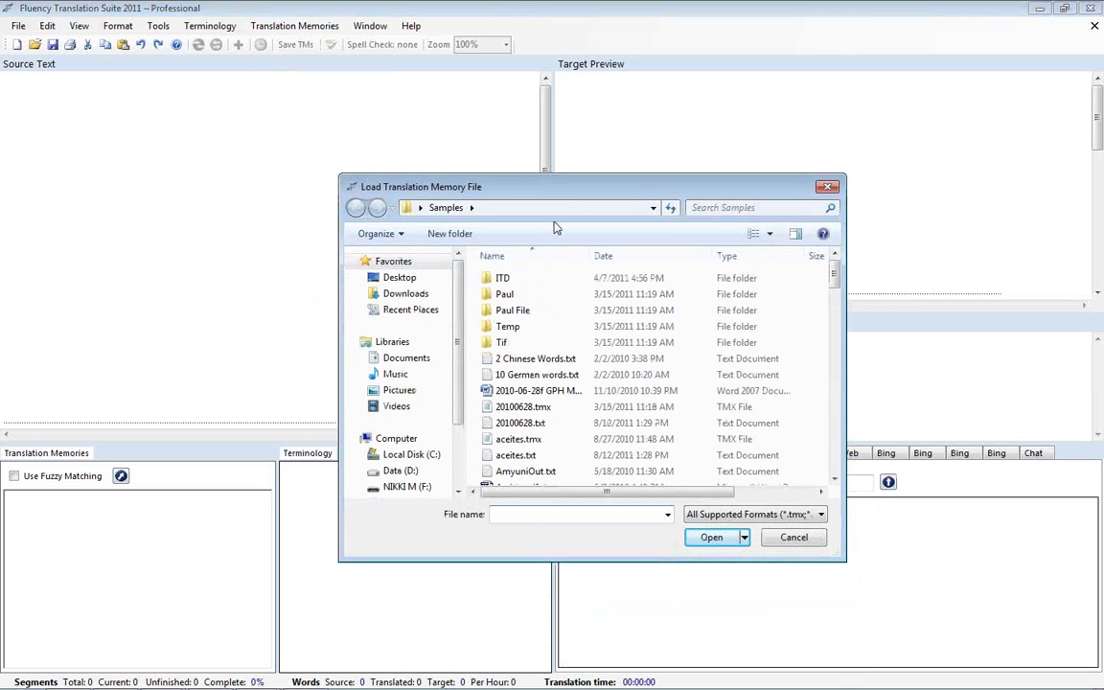
left_click(419, 284)
scroll(835, 341, "down", 2)
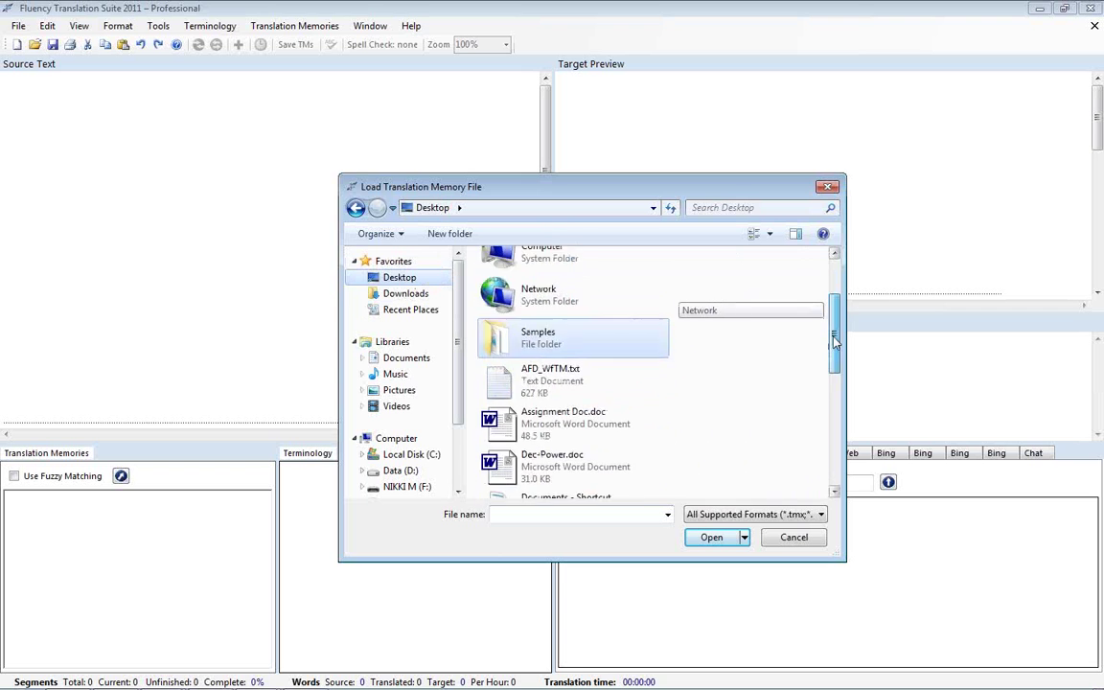
left_click_drag(835, 341, 835, 451)
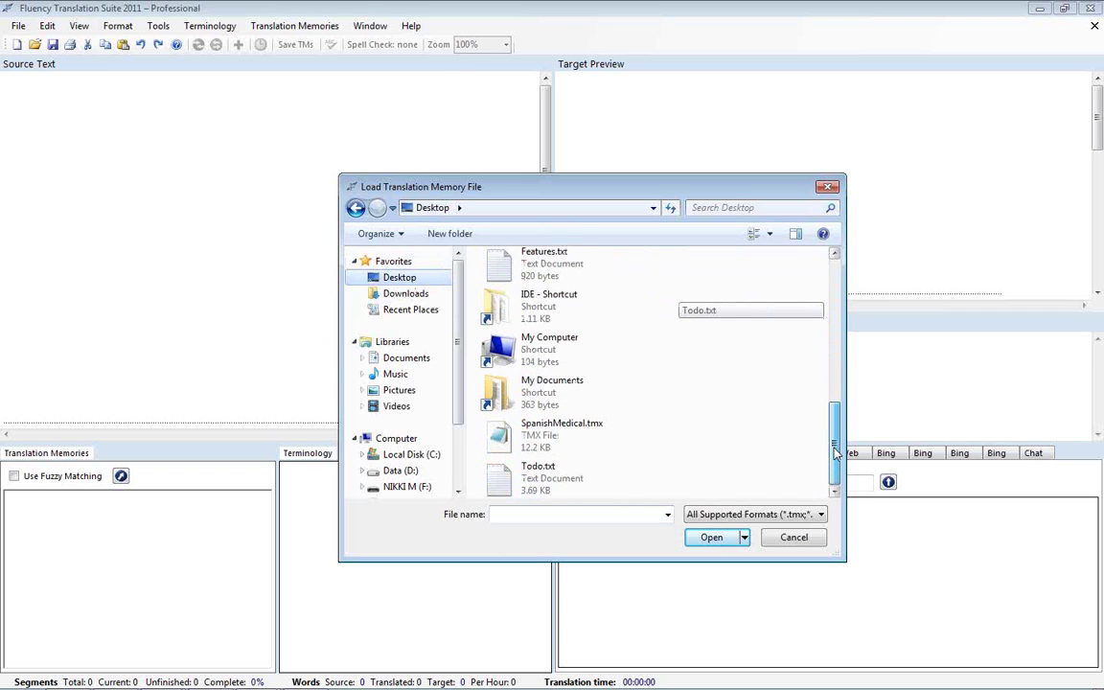
- Select SpanishMedical.tmx with the file type set to TMX files and open it
left_click(565, 433)
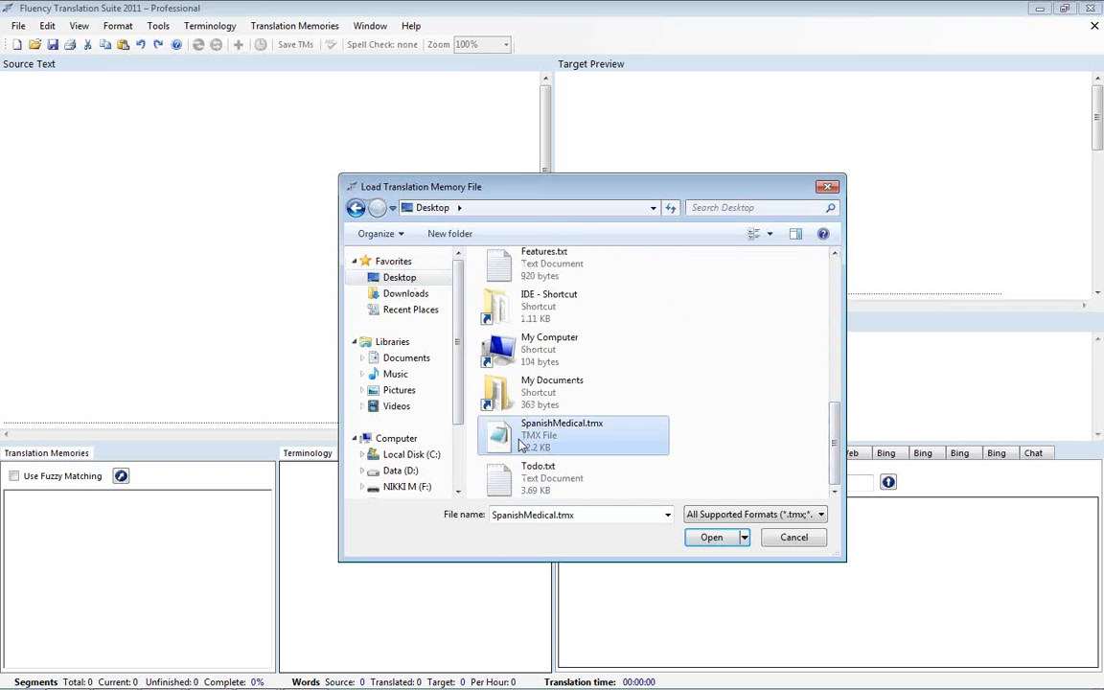
left_click(730, 515)
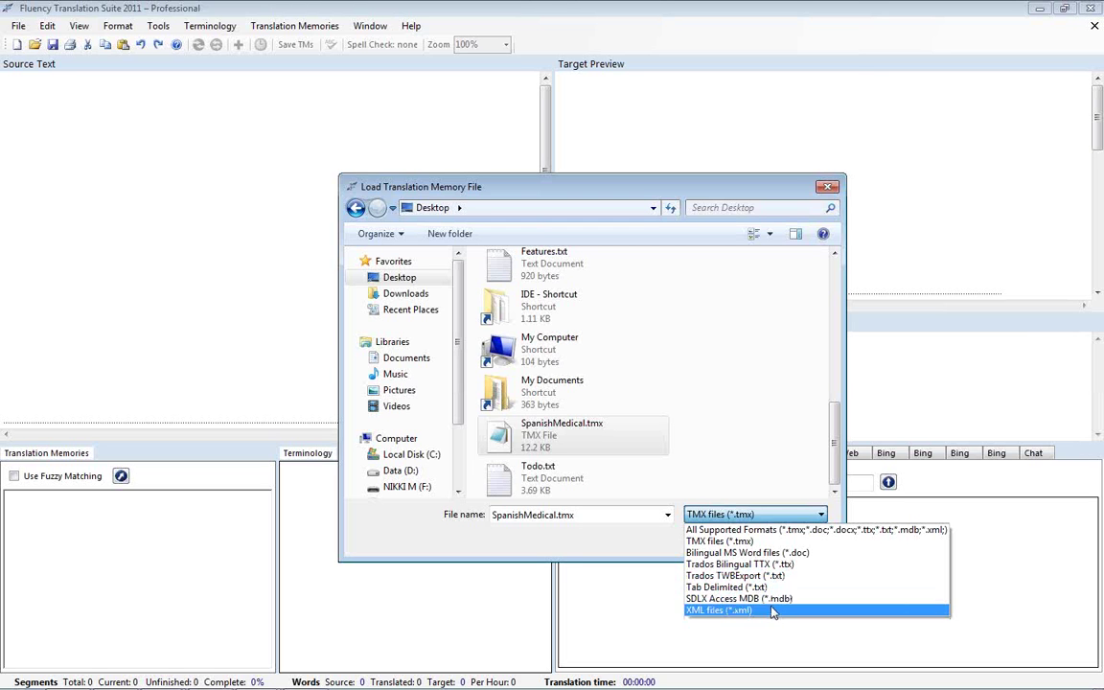
left_click(702, 542)
left_click_drag(835, 316, 833, 436)
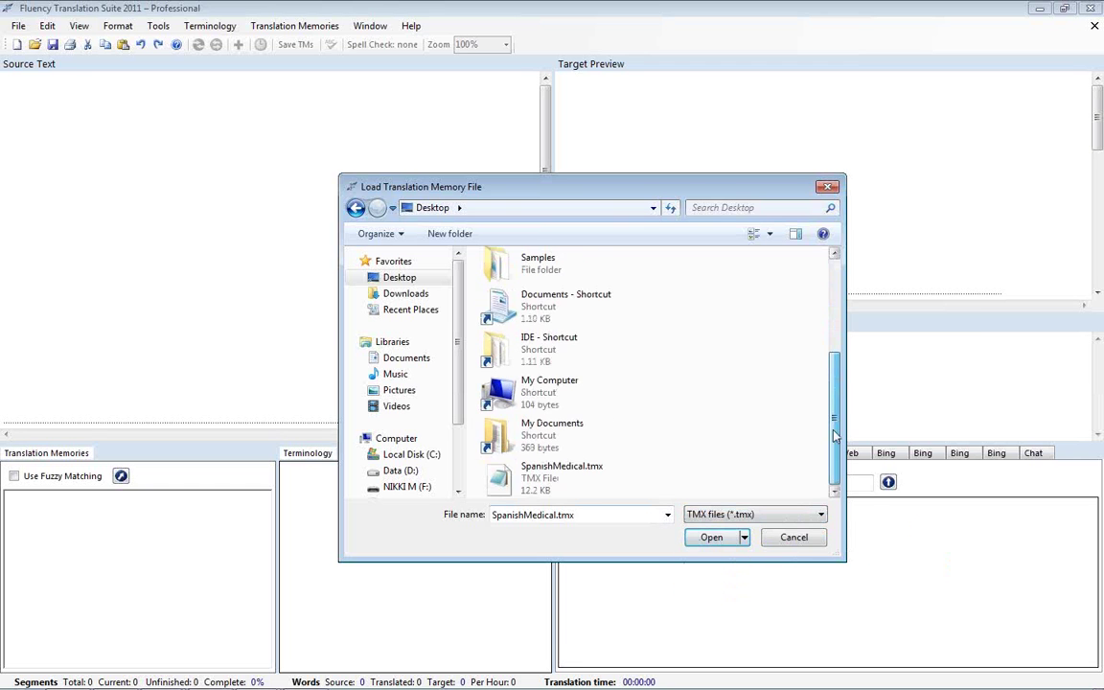
left_click(712, 538)
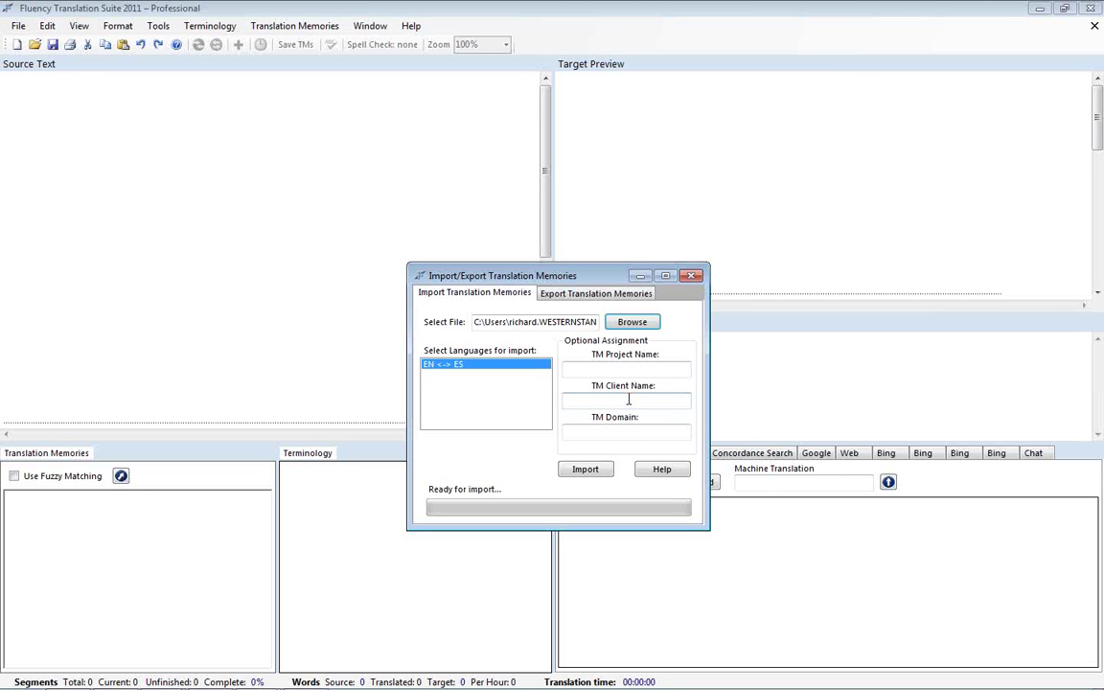
- Import SpanishMedical's 21 units with client name IBM and acknowledge the success message
left_click(629, 398)
type("IBM")
left_click(586, 470)
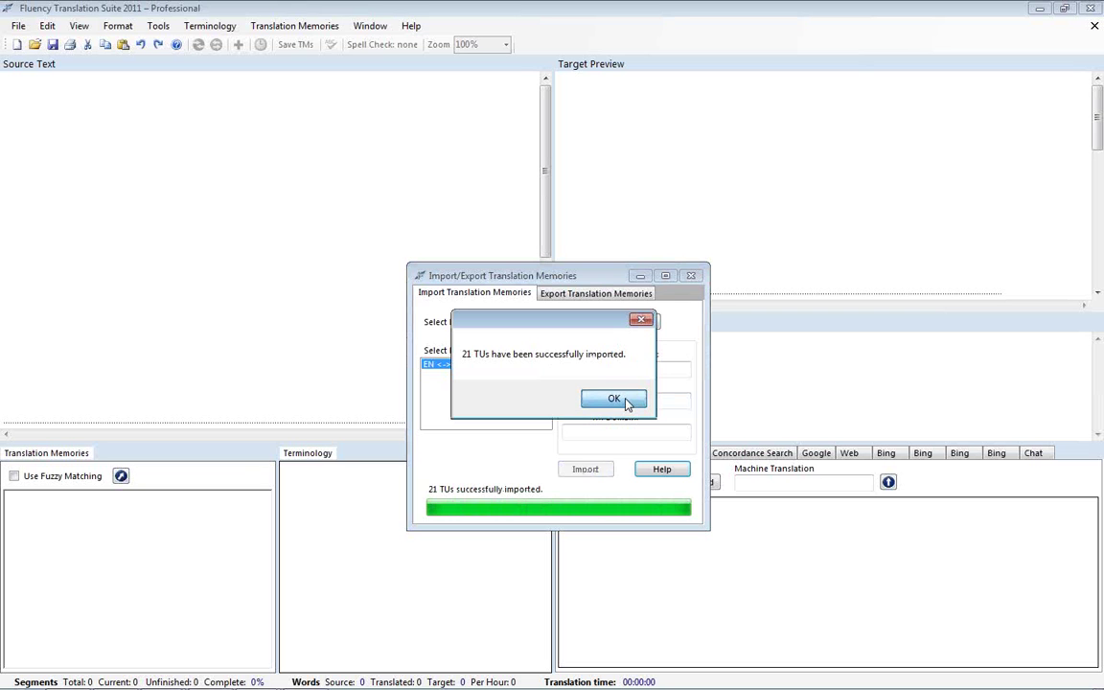
left_click(613, 400)
- Review the 21 IBM English–Spanish units in Manage TMs and quit without saving
left_click(316, 27)
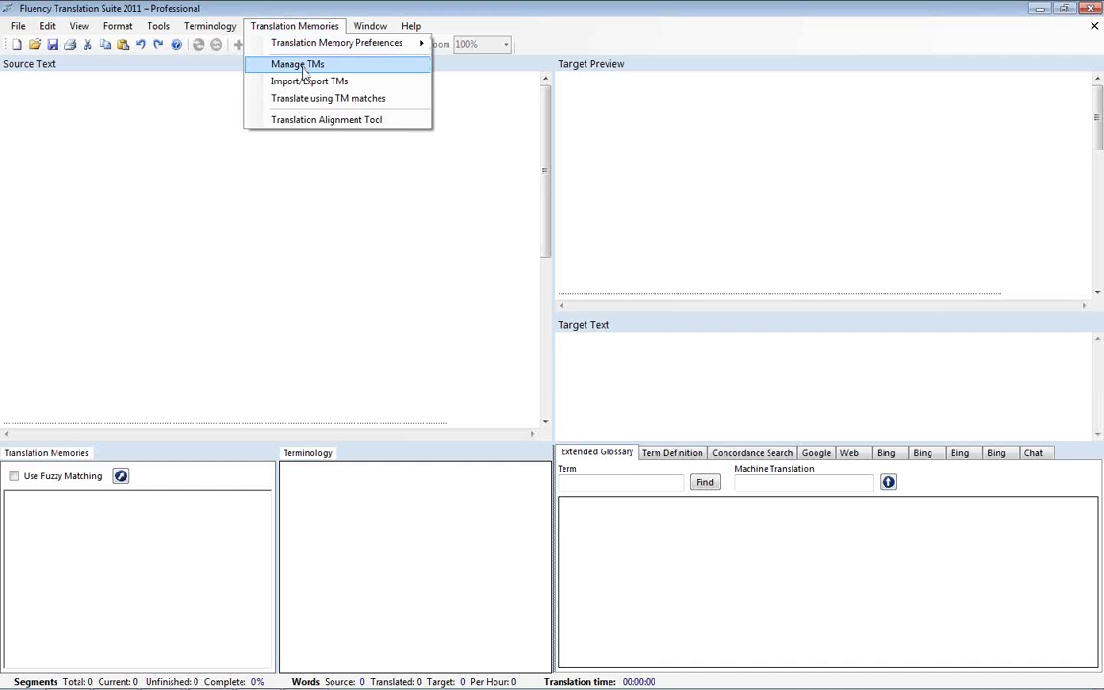
left_click(303, 68)
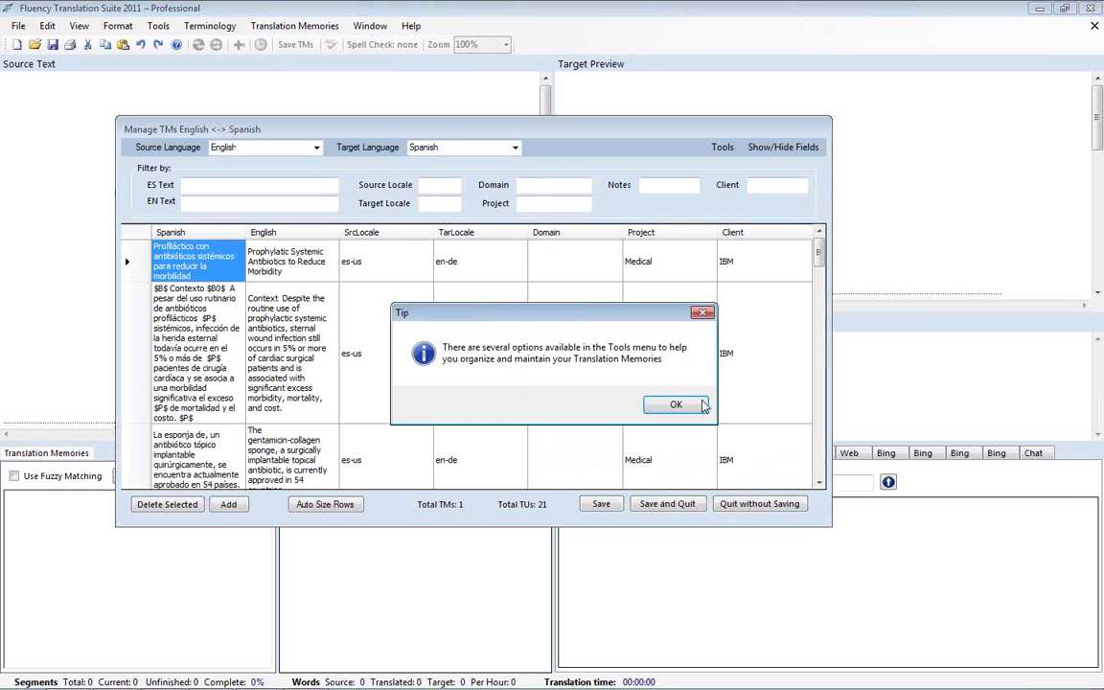
left_click(678, 405)
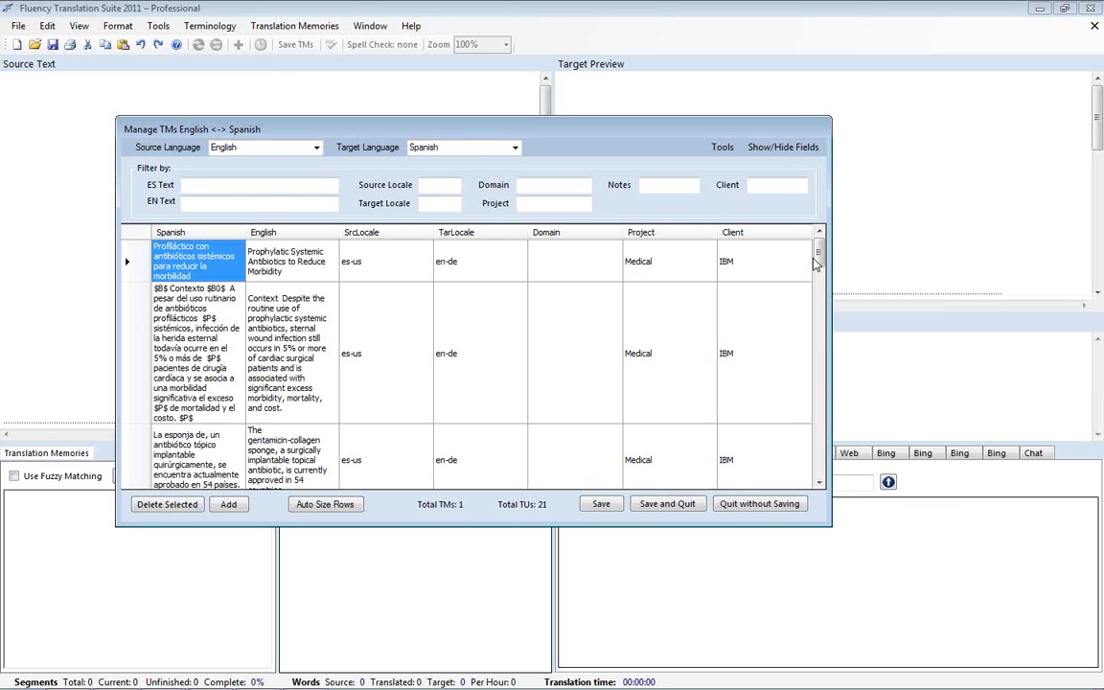
mouse_move(819, 253)
left_mouse_down()
mouse_move(821, 412)
mouse_move(820, 247)
left_mouse_up()
left_click(738, 510)
left_click(559, 397)
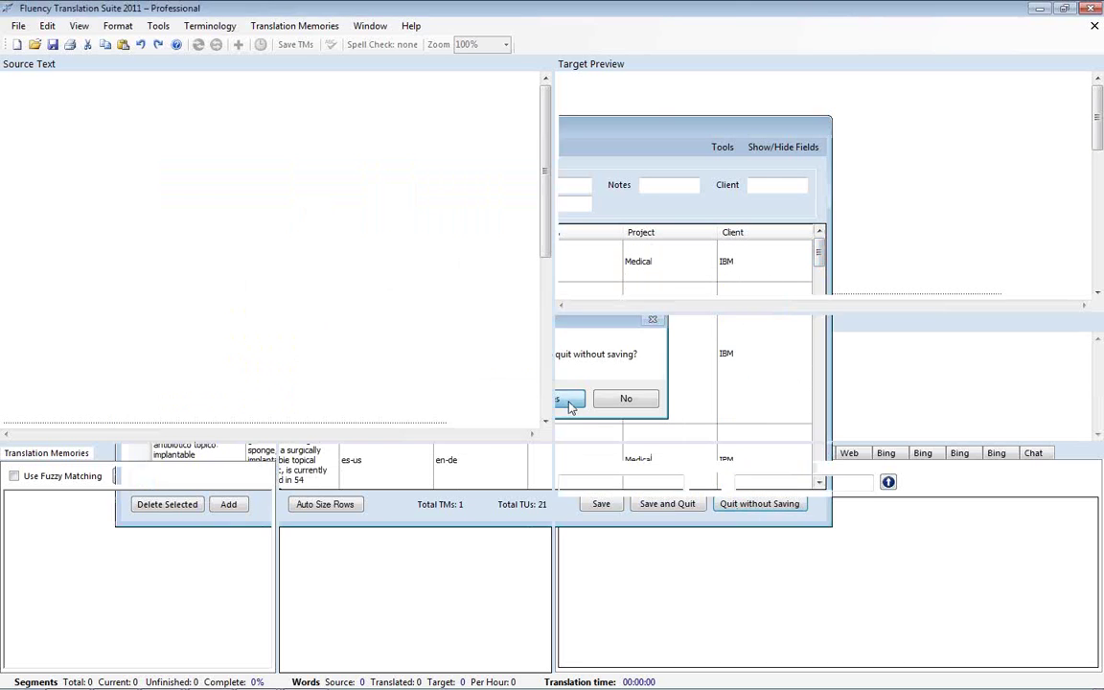
left_click(265, 28)
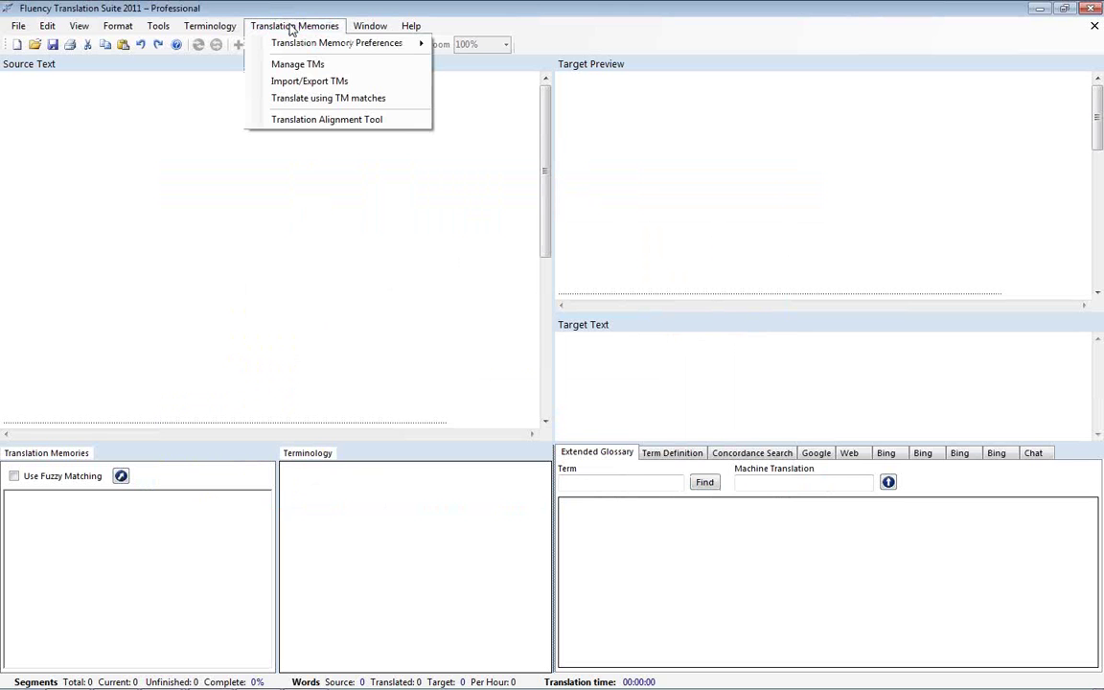
- Browse to AFD_WFTM.txt in the Import/Export TMs dialog and open it
left_click(319, 83)
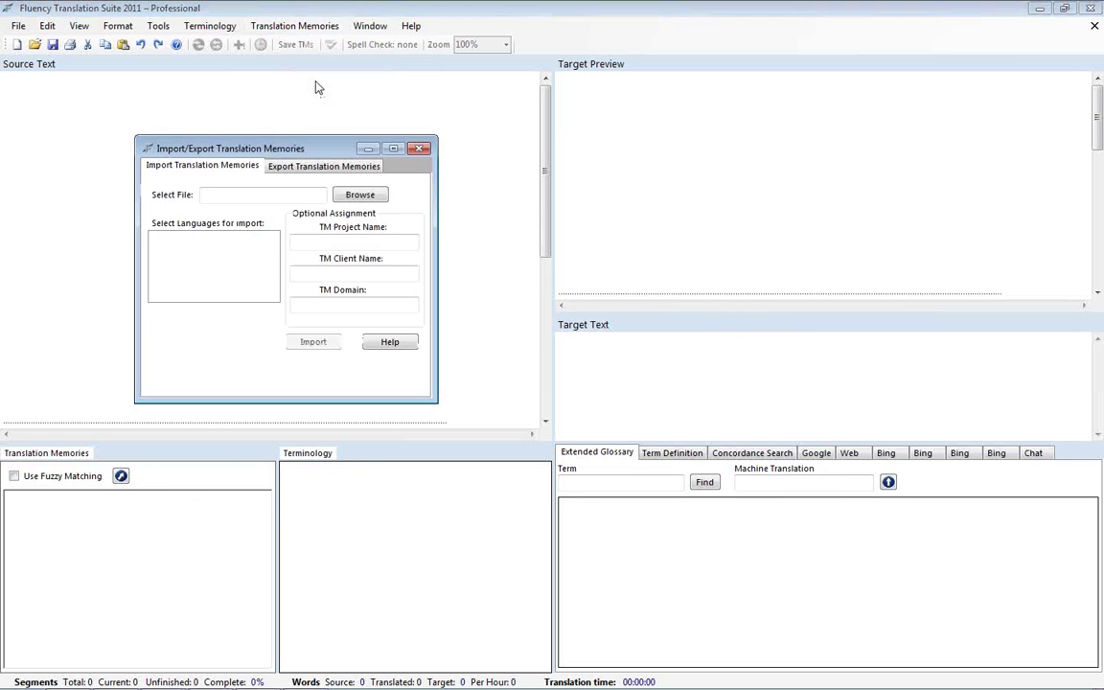
left_click(369, 197)
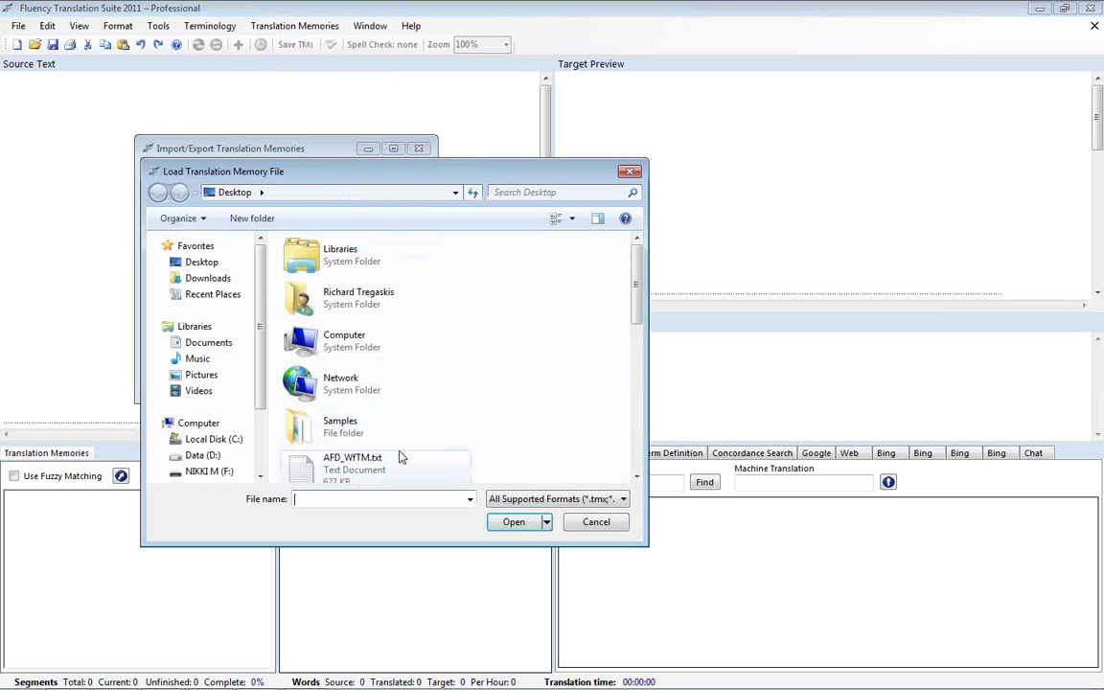
left_click(401, 458)
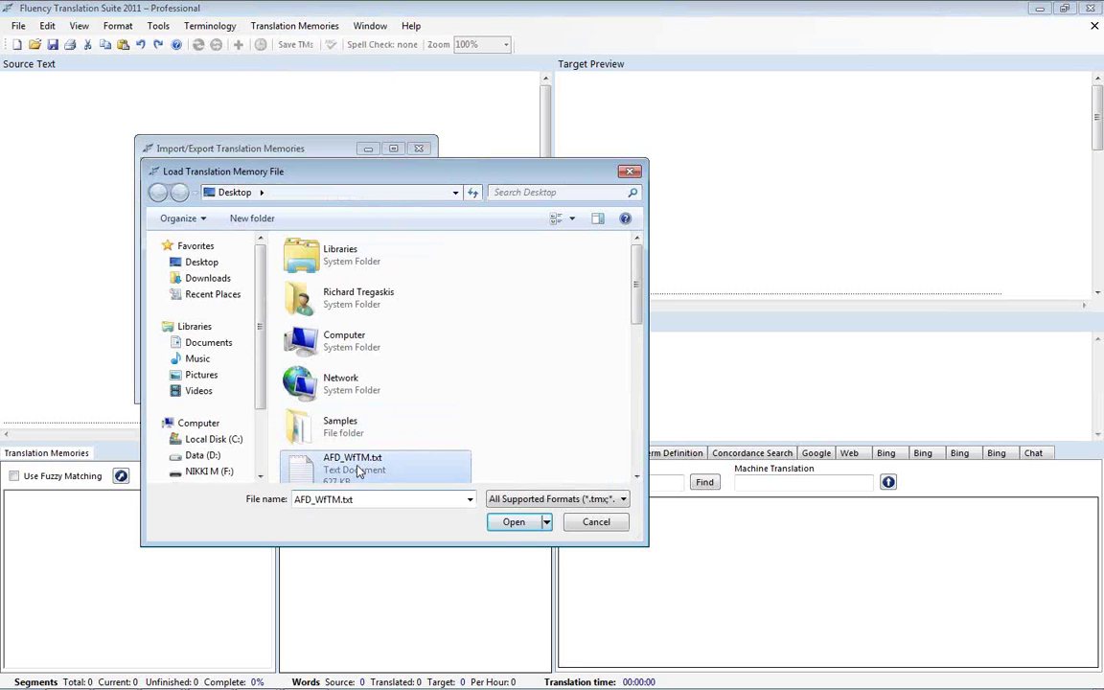
left_click(515, 522)
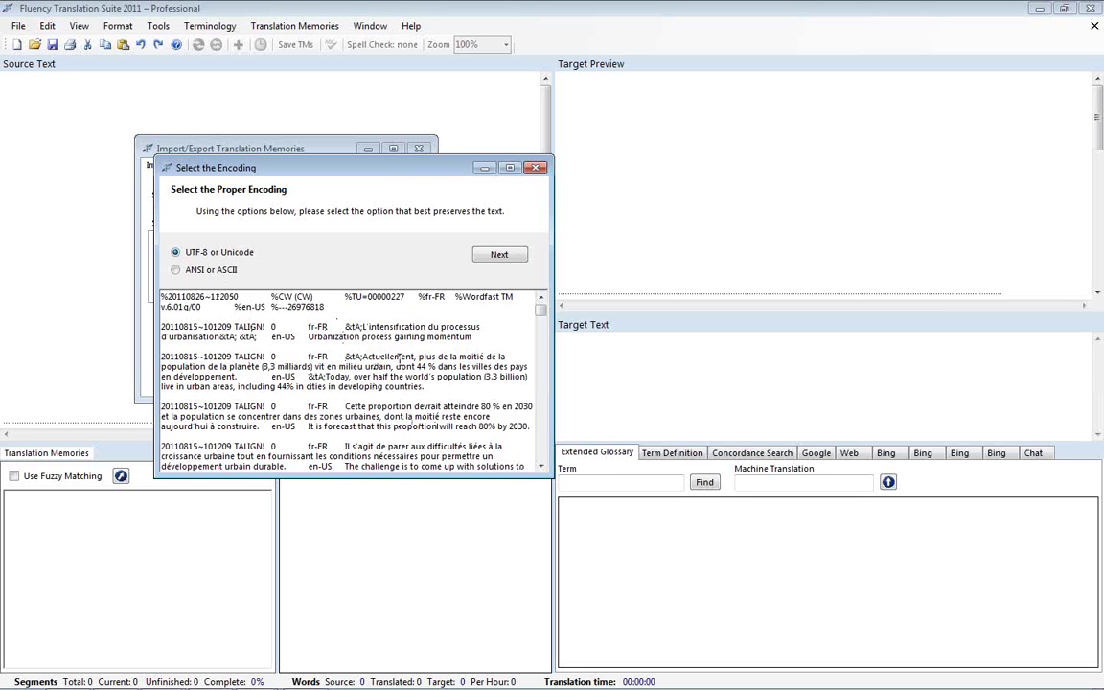
- Read the file with ANSI or ASCII encoding and continue to the import settings
left_click_drag(372, 327, 362, 326)
left_click(365, 323)
left_click(176, 253)
left_click(175, 271)
left_click(494, 256)
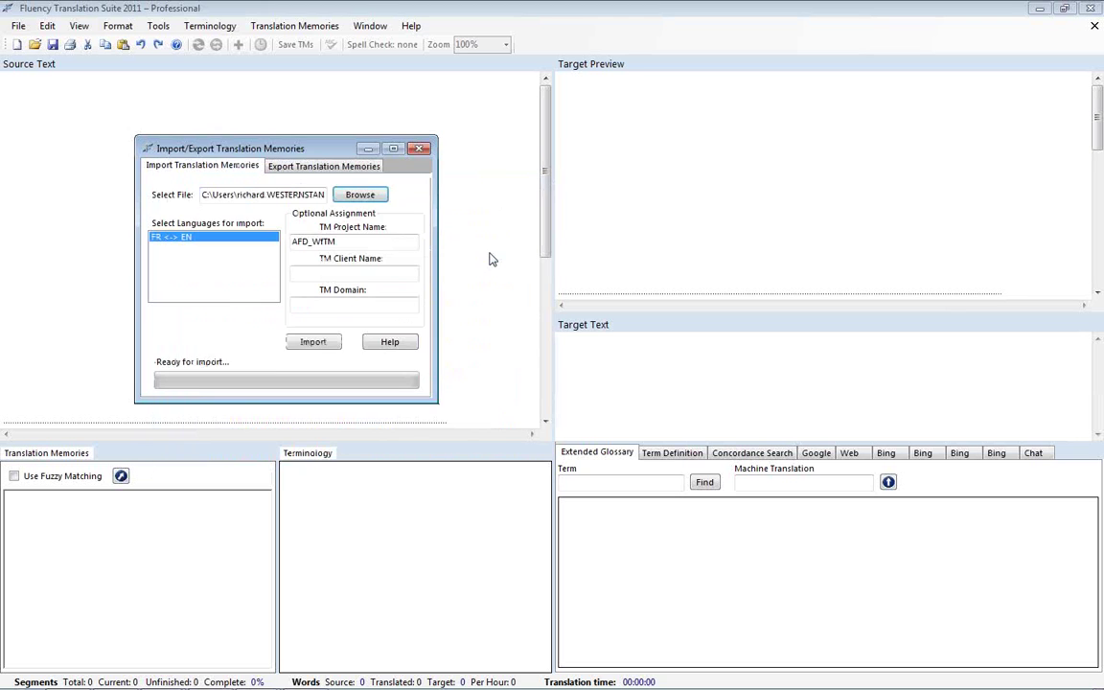
- Enter McDonalds as the TM client name and import the 1816 French–English units
left_click_drag(287, 149, 516, 219)
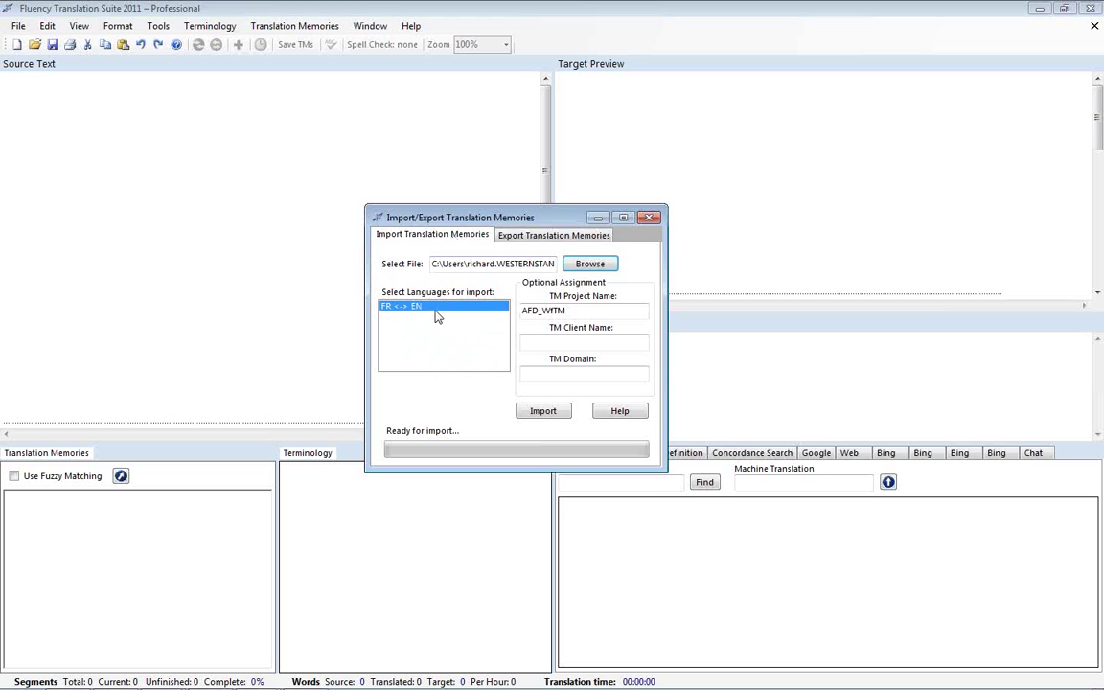
left_click(543, 342)
type("McDonalds")
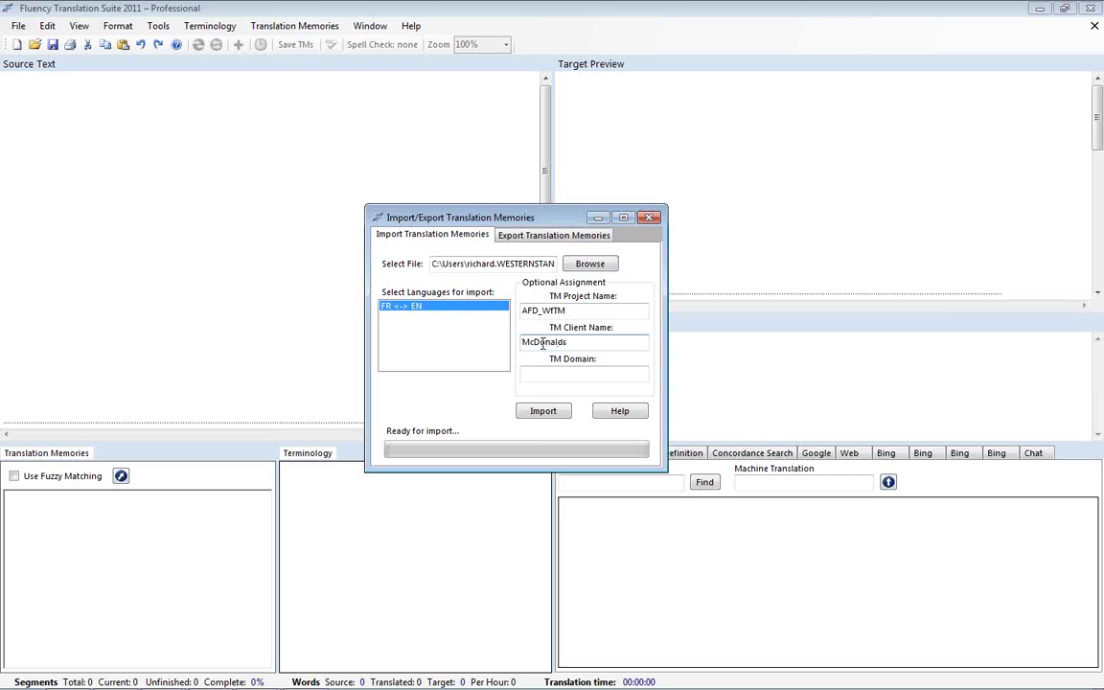
left_click(551, 411)
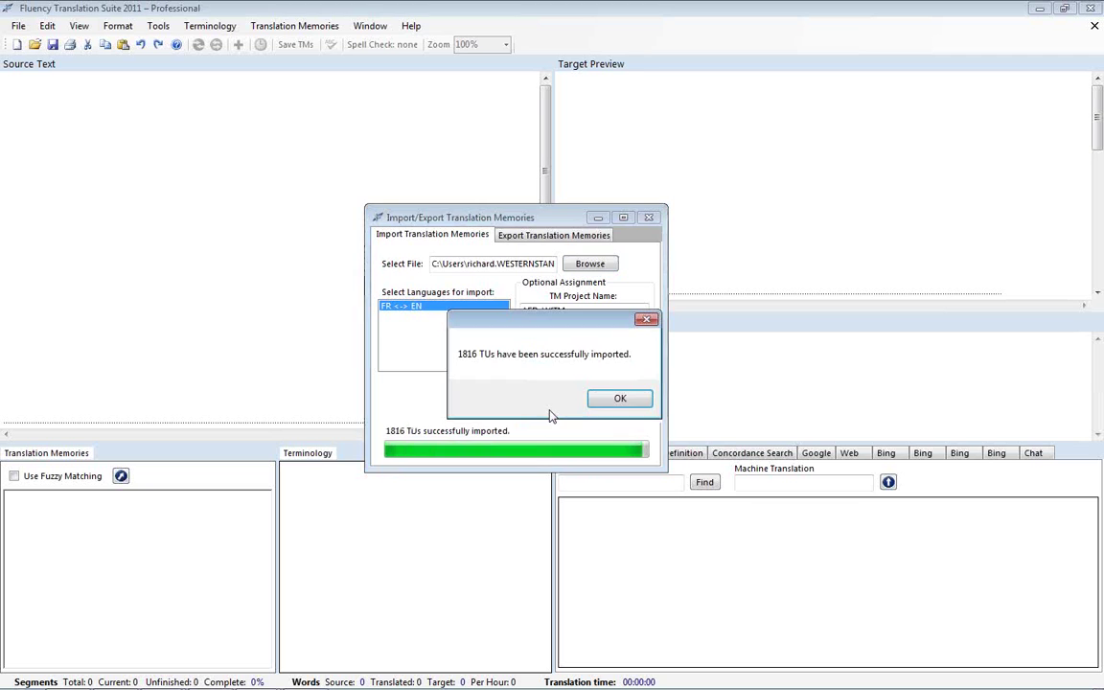
left_click(618, 398)
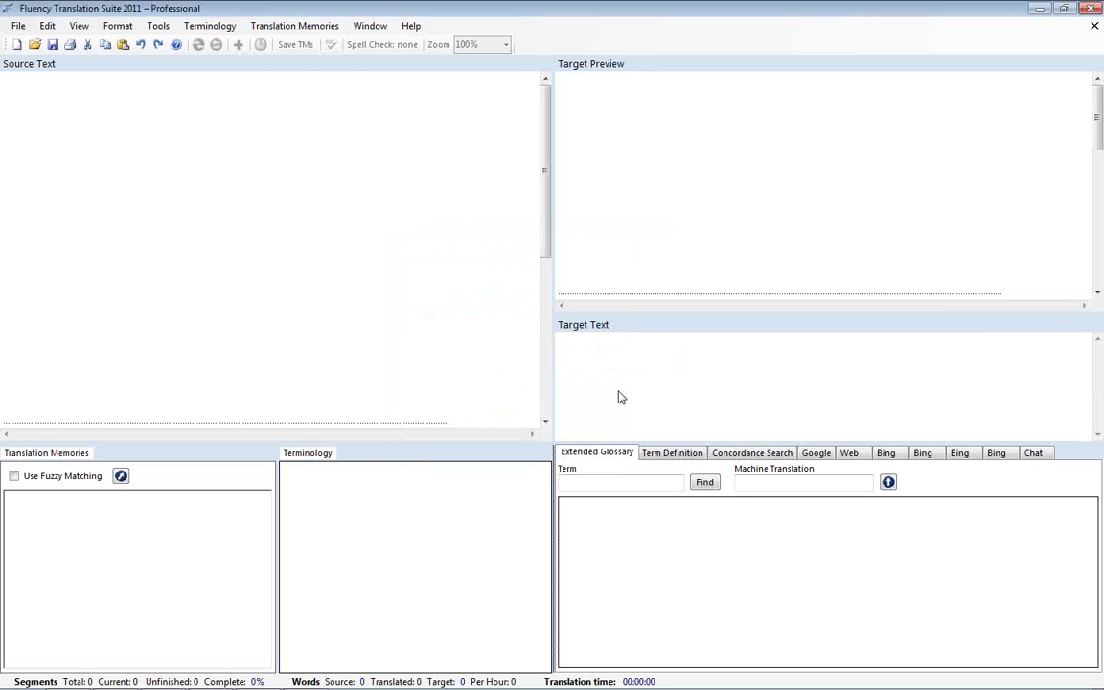
- On the Export tab of Import/Export TMs, filter on client IBM
left_click(307, 27)
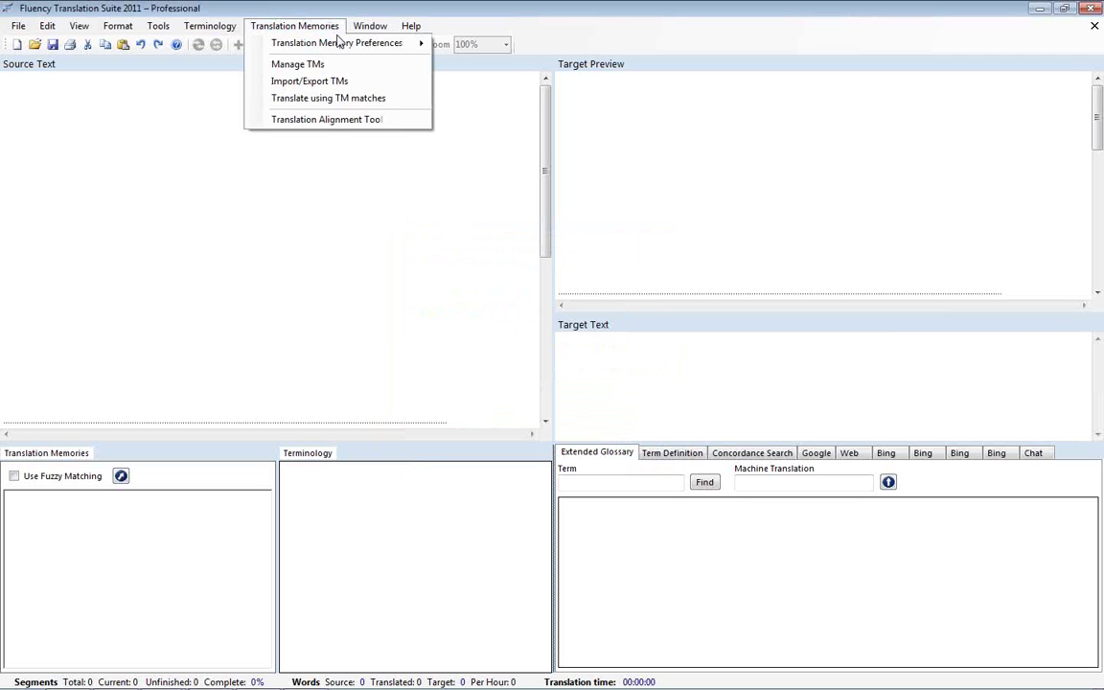
left_click(333, 83)
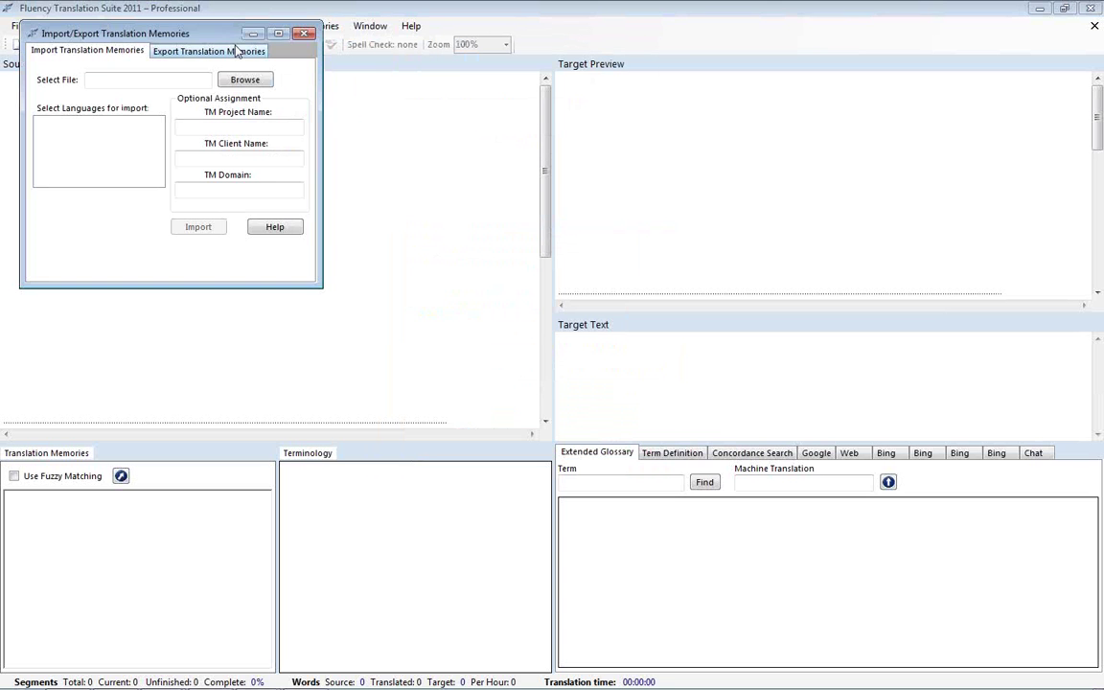
left_click_drag(217, 35, 639, 192)
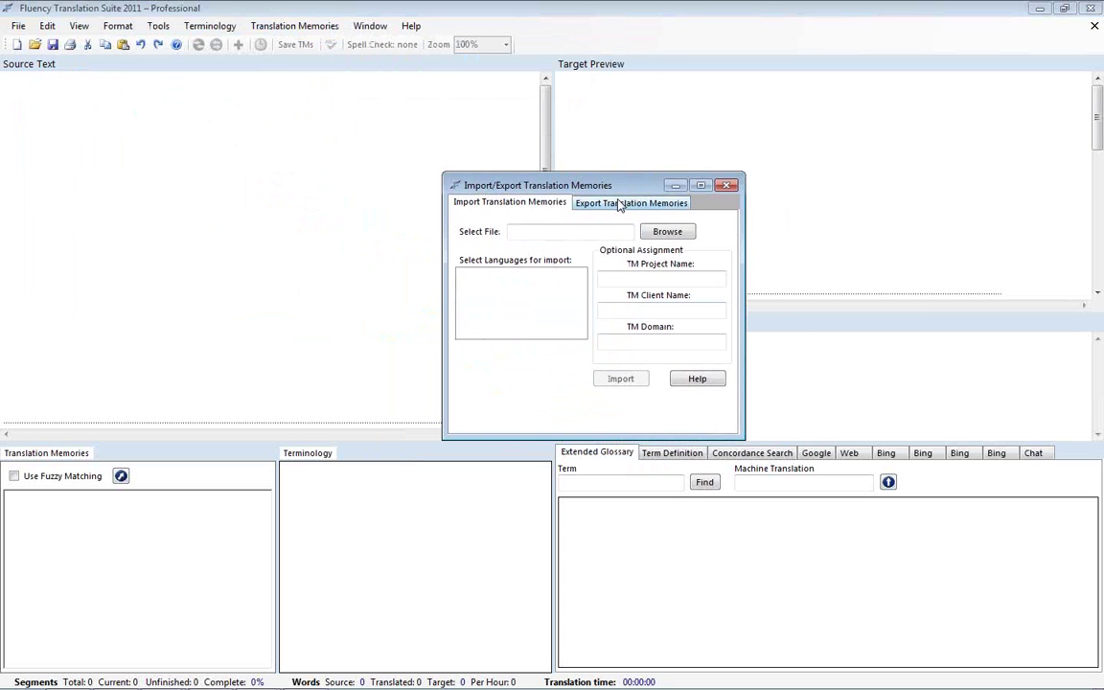
left_click(590, 202)
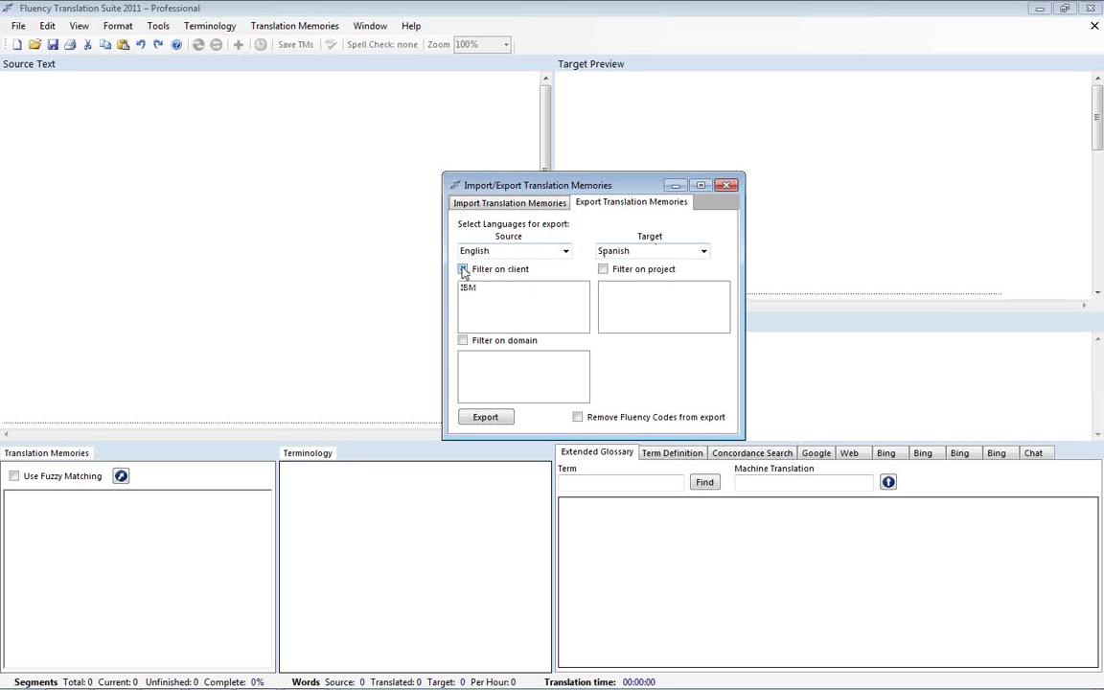
left_click(463, 270)
left_click(470, 288)
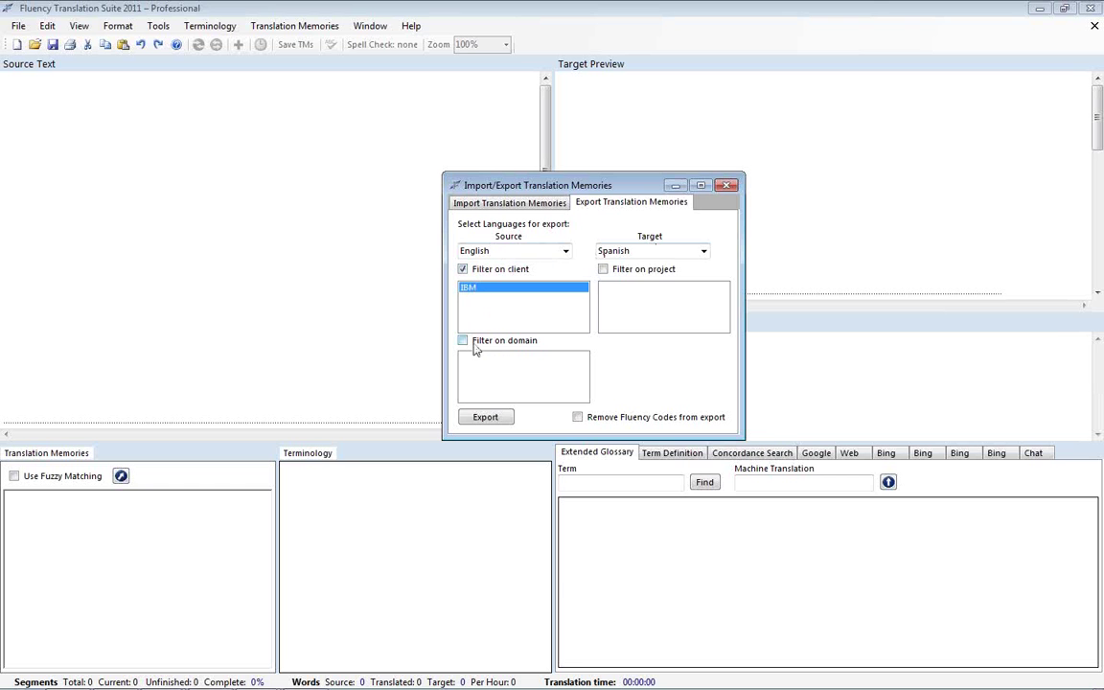
- Export the IBM units as TMX file 'My IBM TM', then clear the export filters
left_click(487, 418)
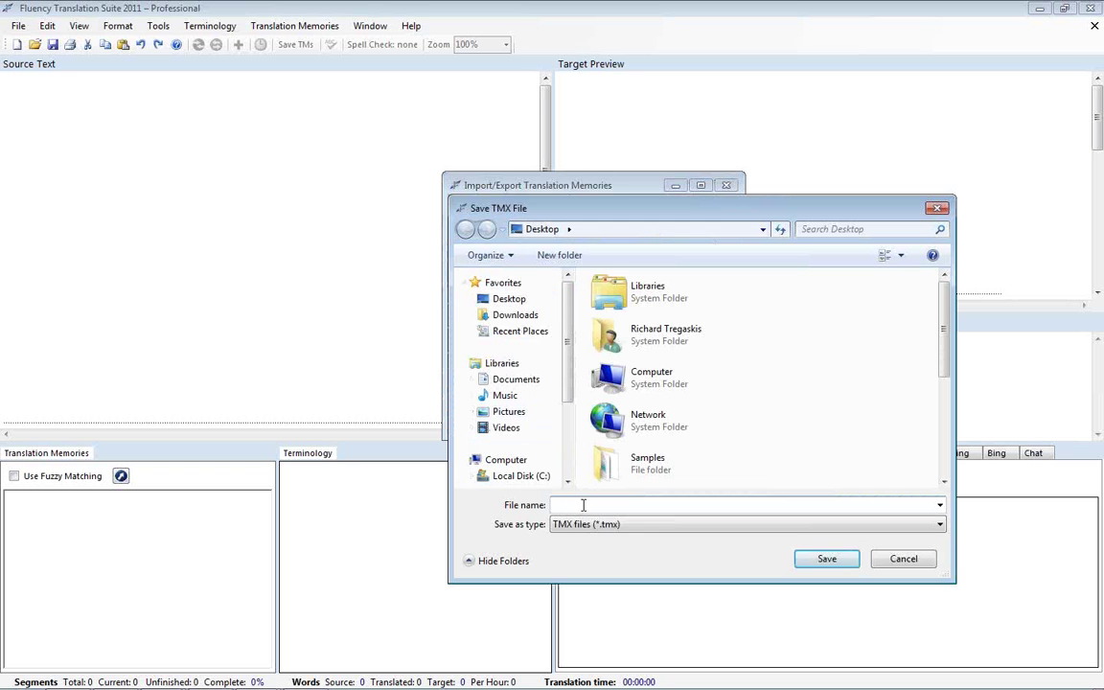
type("My IBM TMX")
left_click(824, 558)
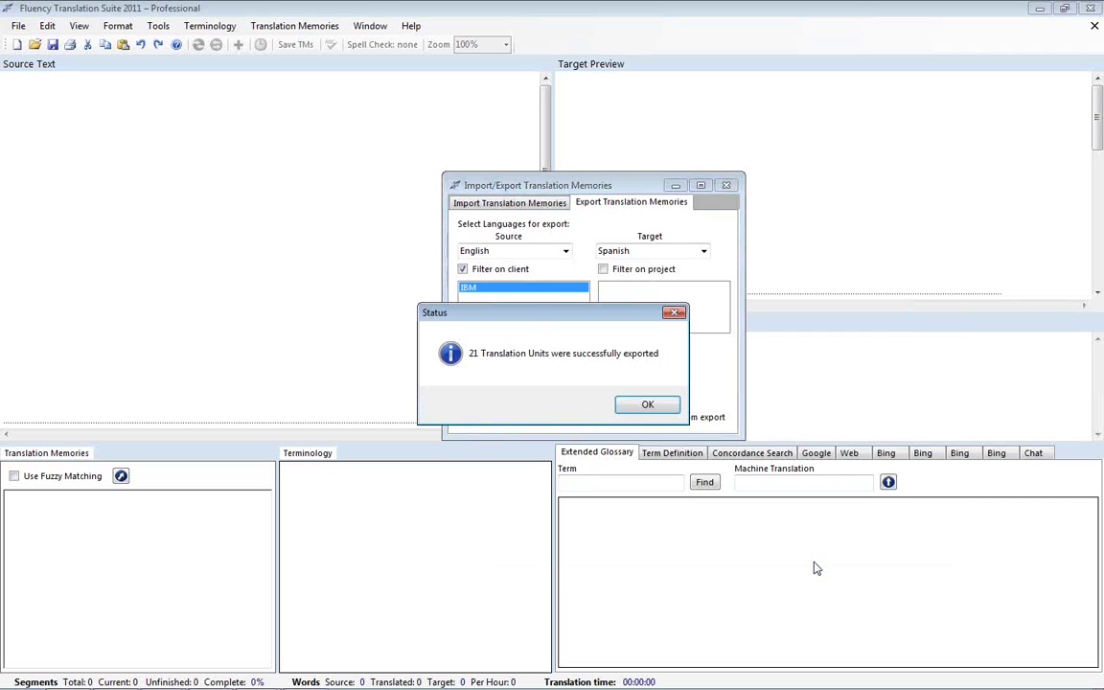
left_click(648, 407)
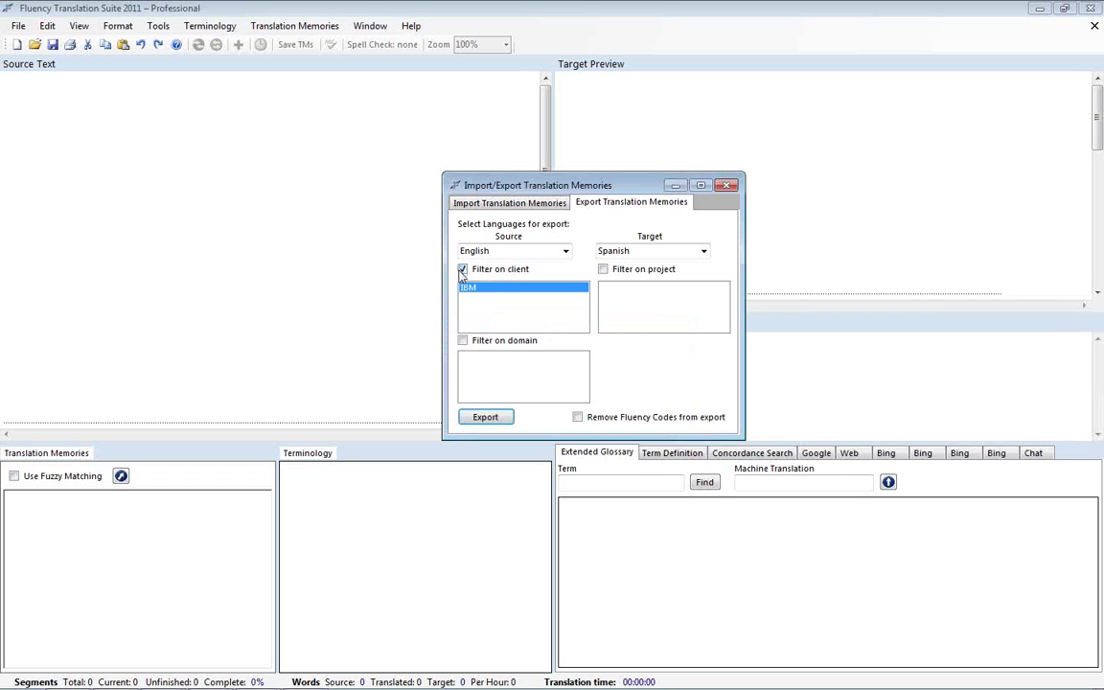
left_click(603, 270)
left_click(603, 270)
left_click(464, 270)
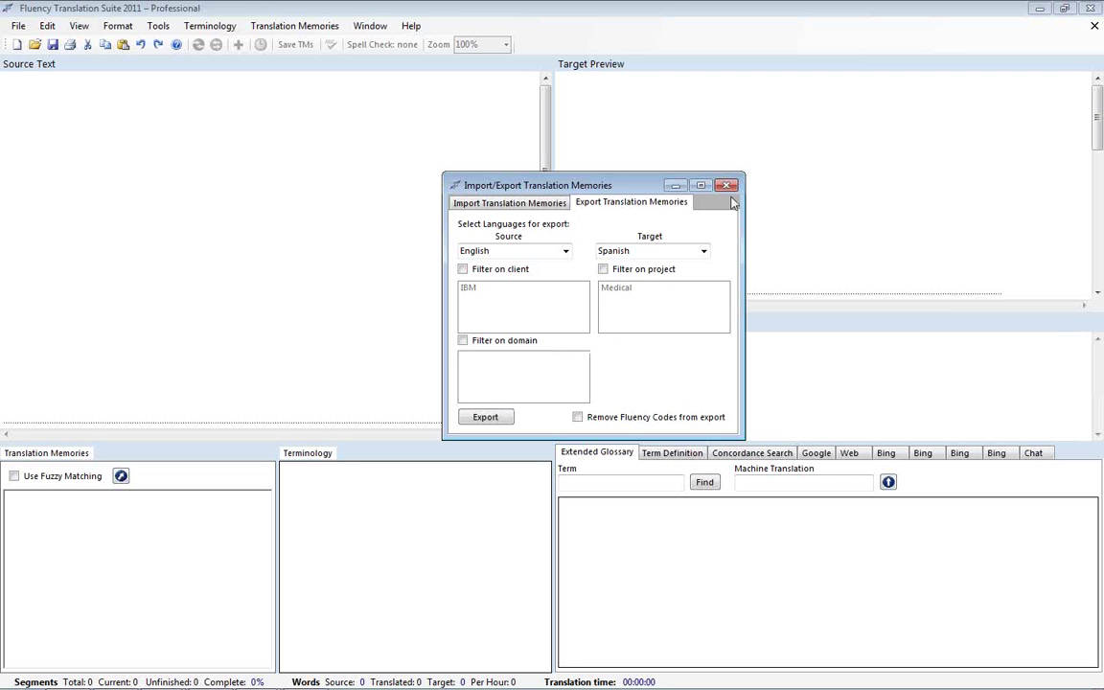
- Reopen the Export tab with the client filter set to IBM
left_click(729, 186)
left_click(286, 26)
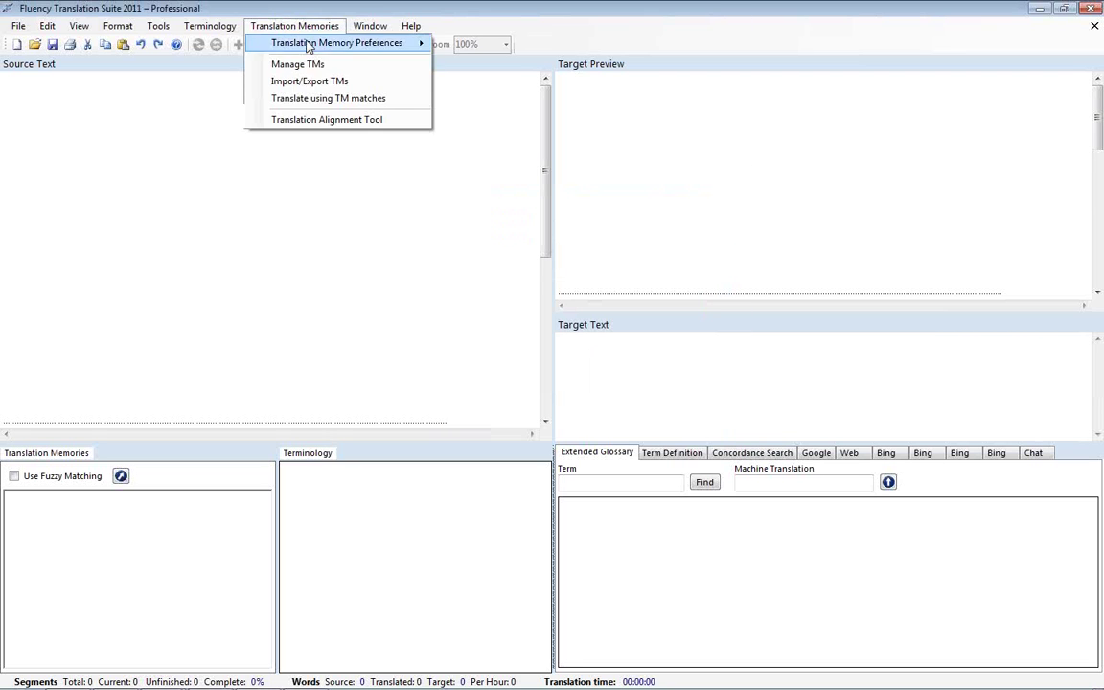
left_click(309, 82)
left_click(272, 71)
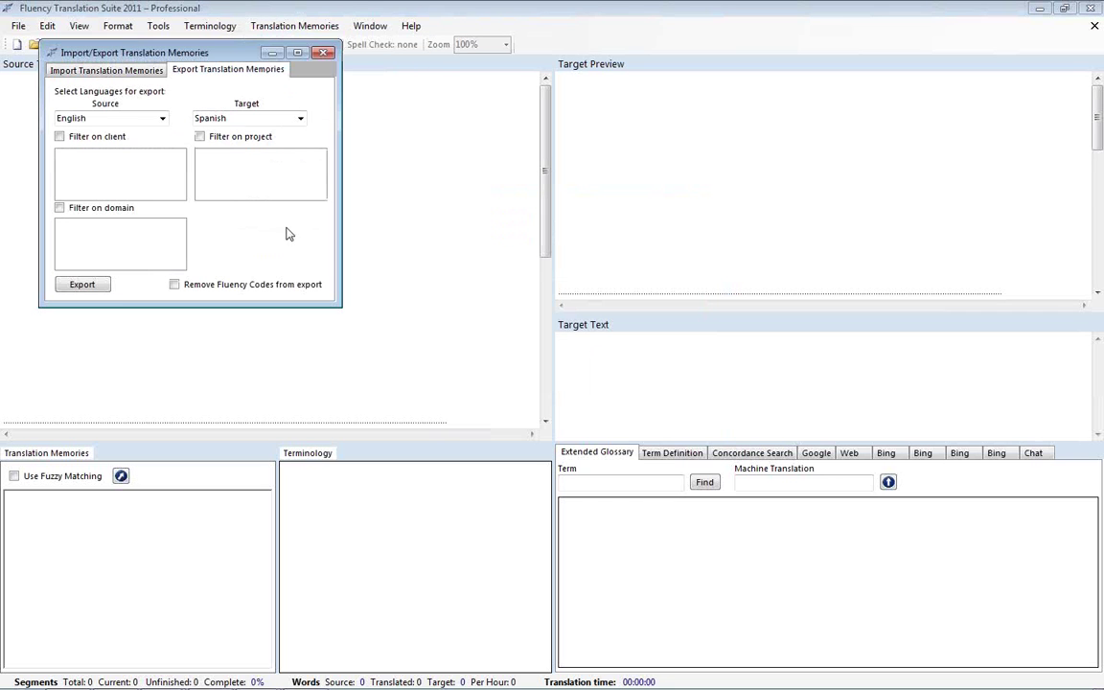
left_click_drag(157, 53, 436, 186)
left_click(337, 269)
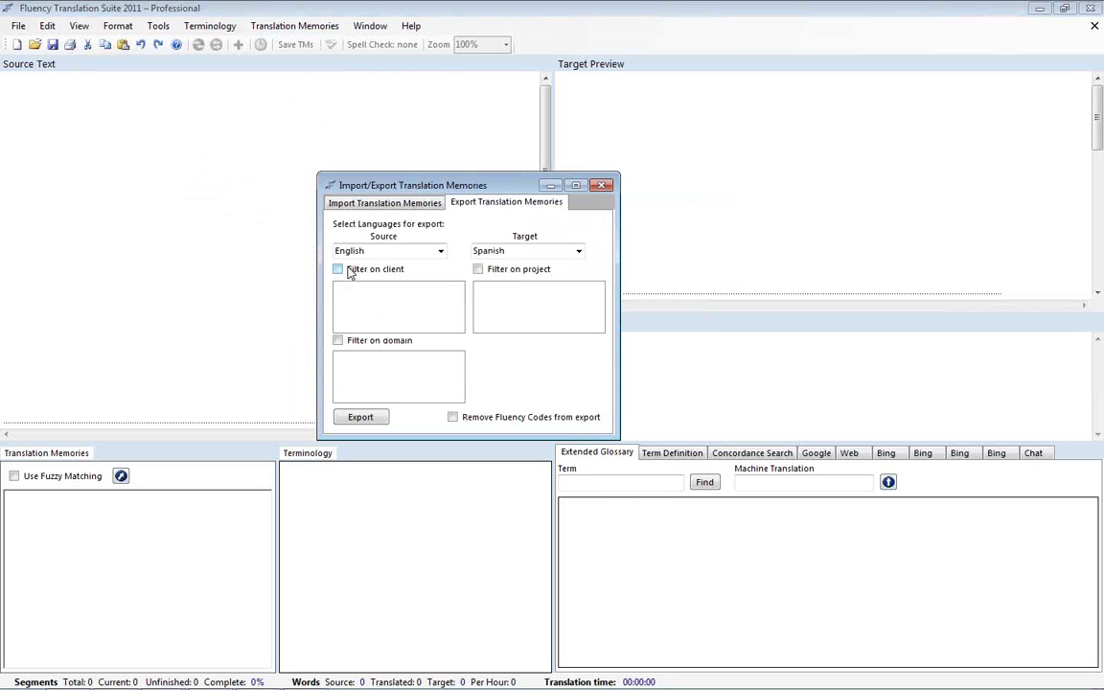
left_click(346, 289)
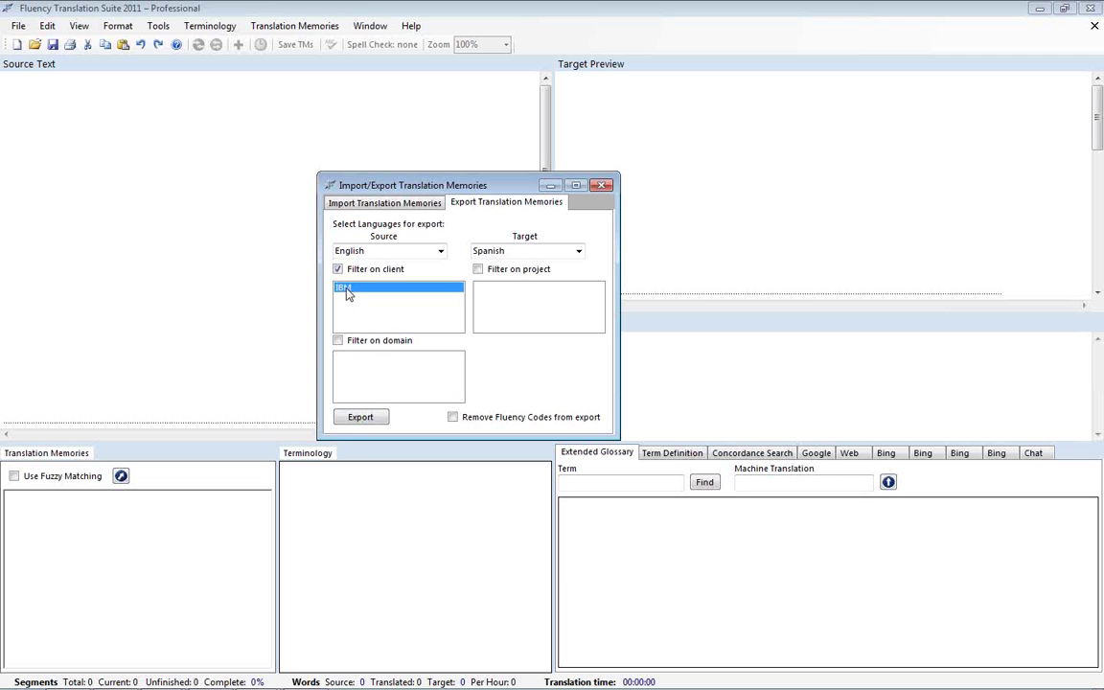
- Check that TMX and TXT save formats are offered, cancel the export, and close the dialog
left_click(361, 419)
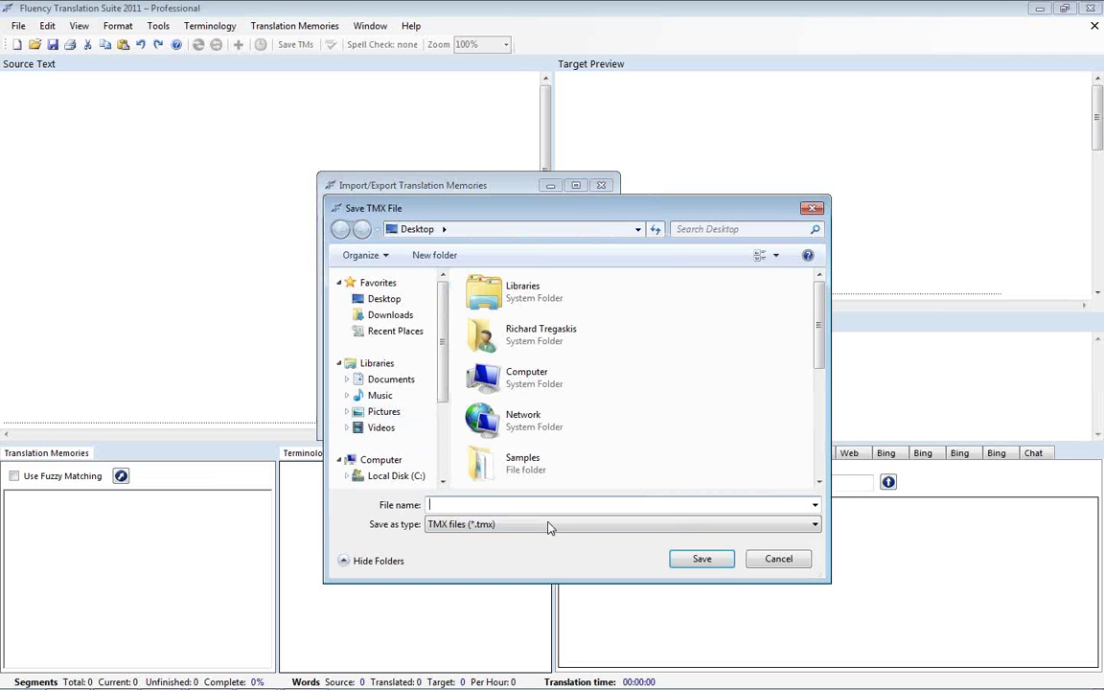
left_click(548, 525)
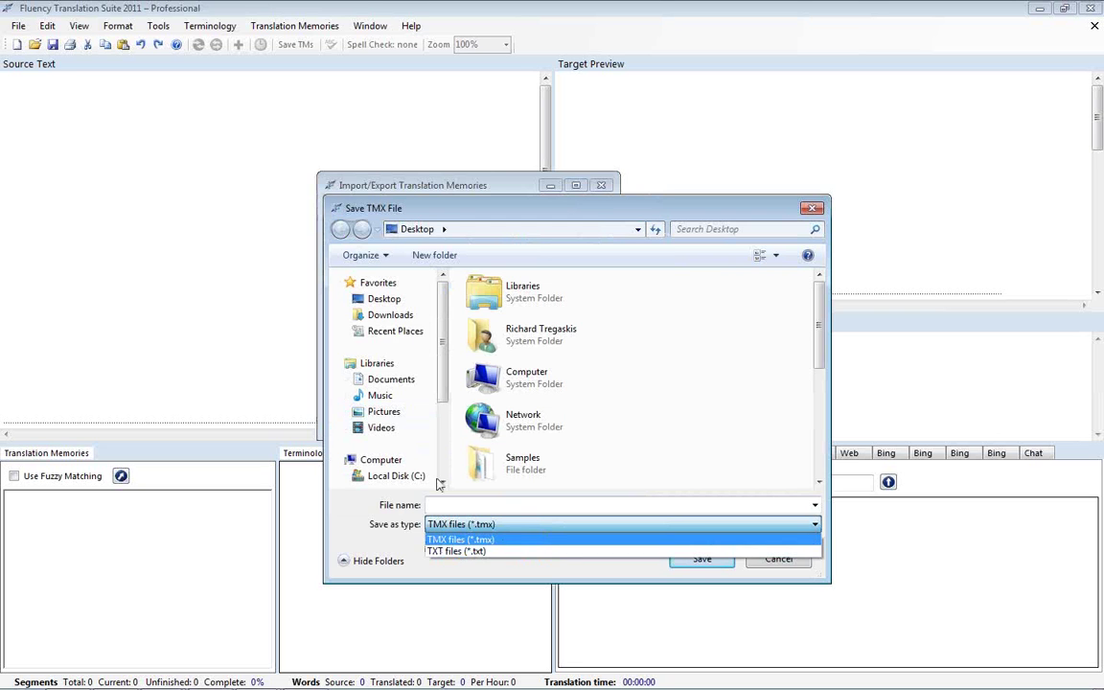
left_click(402, 534)
left_click(778, 559)
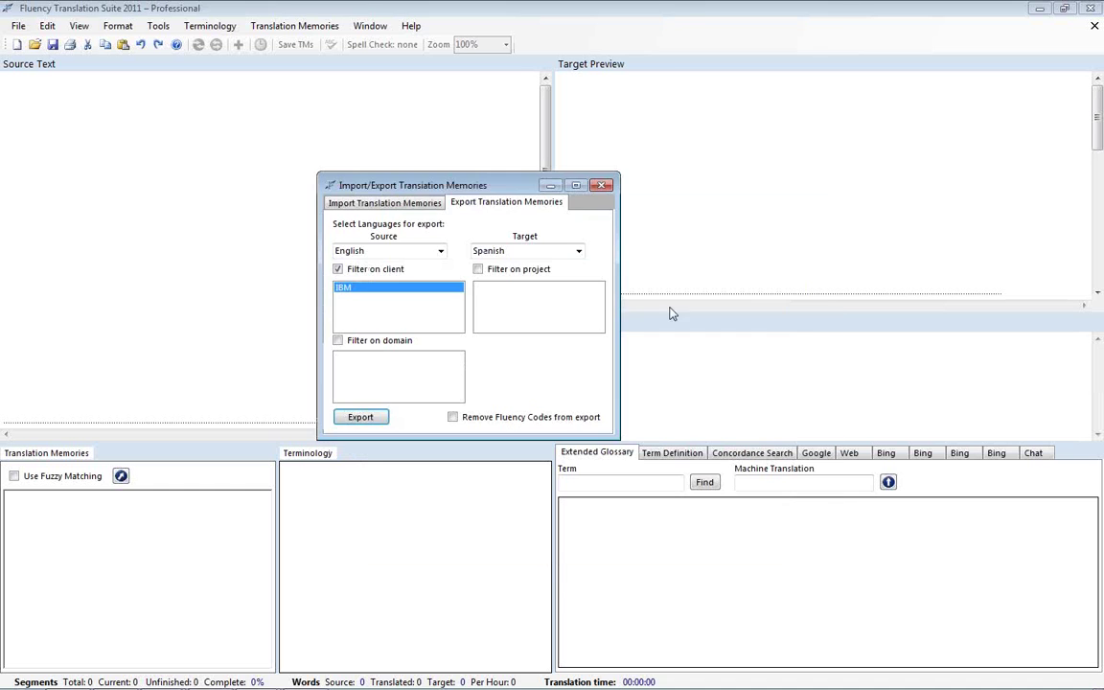
left_click(601, 185)
- Open Manage TMs and launch the Remove TMs Wizard from Tools
left_click(294, 26)
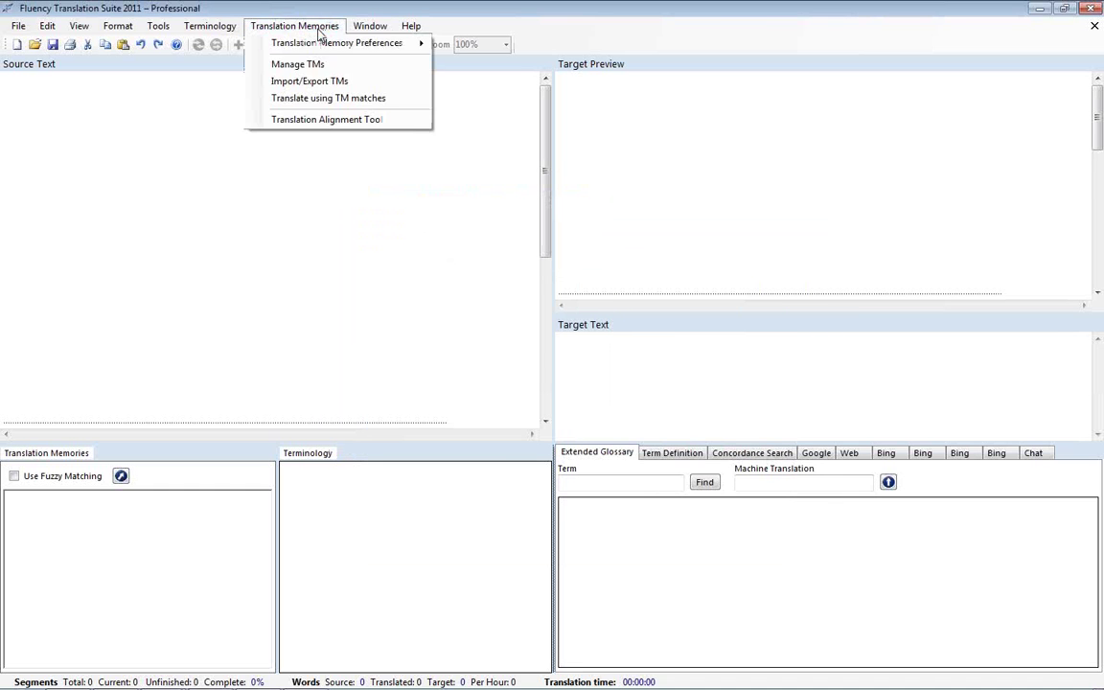
left_click(307, 63)
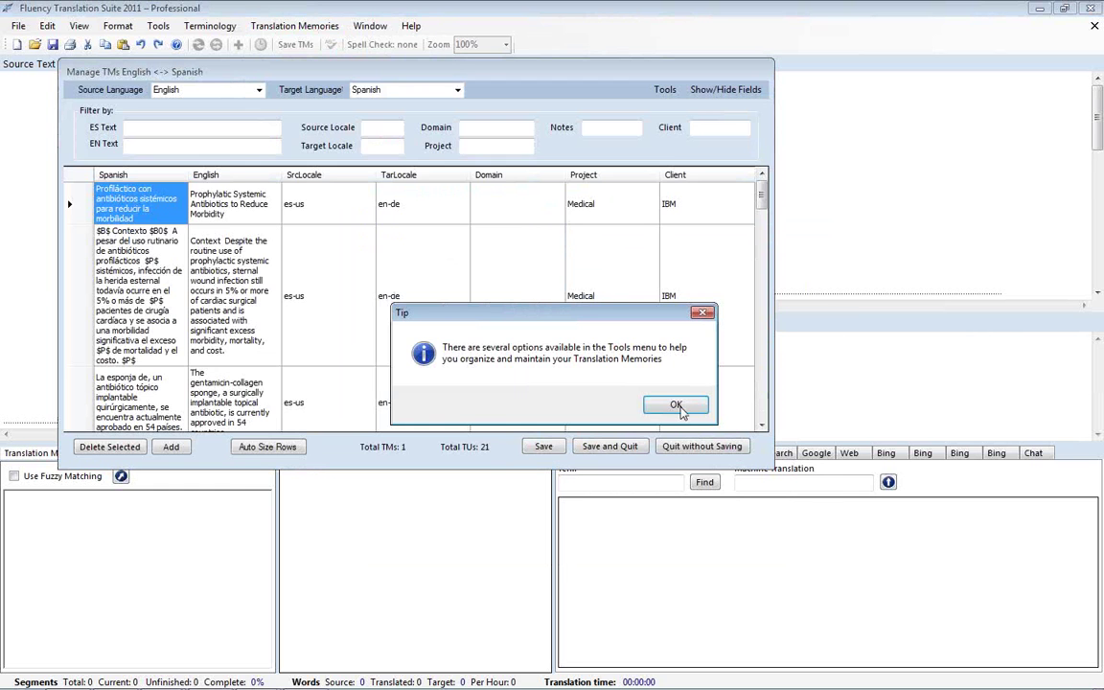
left_click(676, 405)
left_click_drag(424, 72, 563, 169)
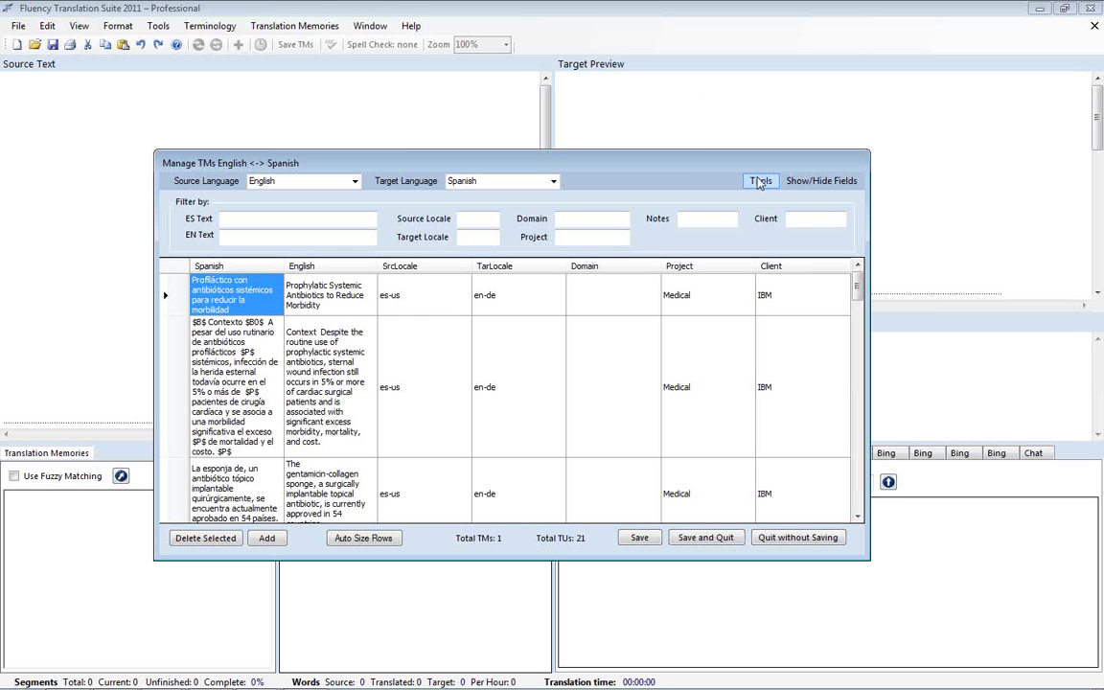
left_click(760, 180)
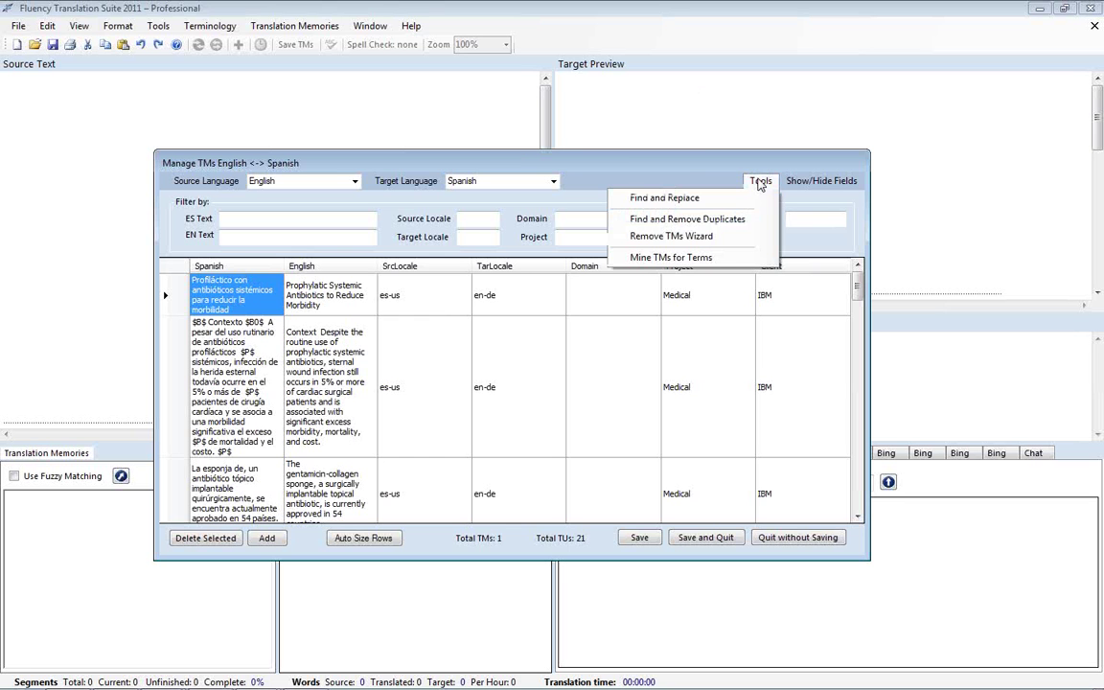
left_click(704, 237)
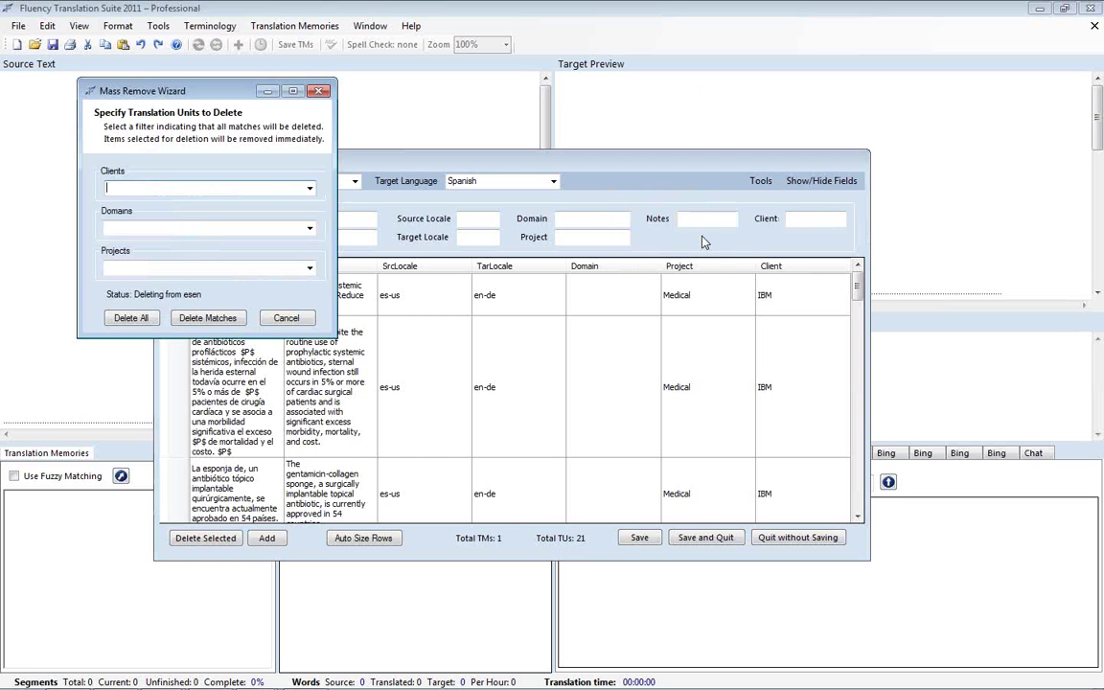
- Select client IBM with no domain filter and delete all 21 matching units
left_click(309, 190)
left_click(247, 213)
left_click(309, 227)
left_click(274, 216)
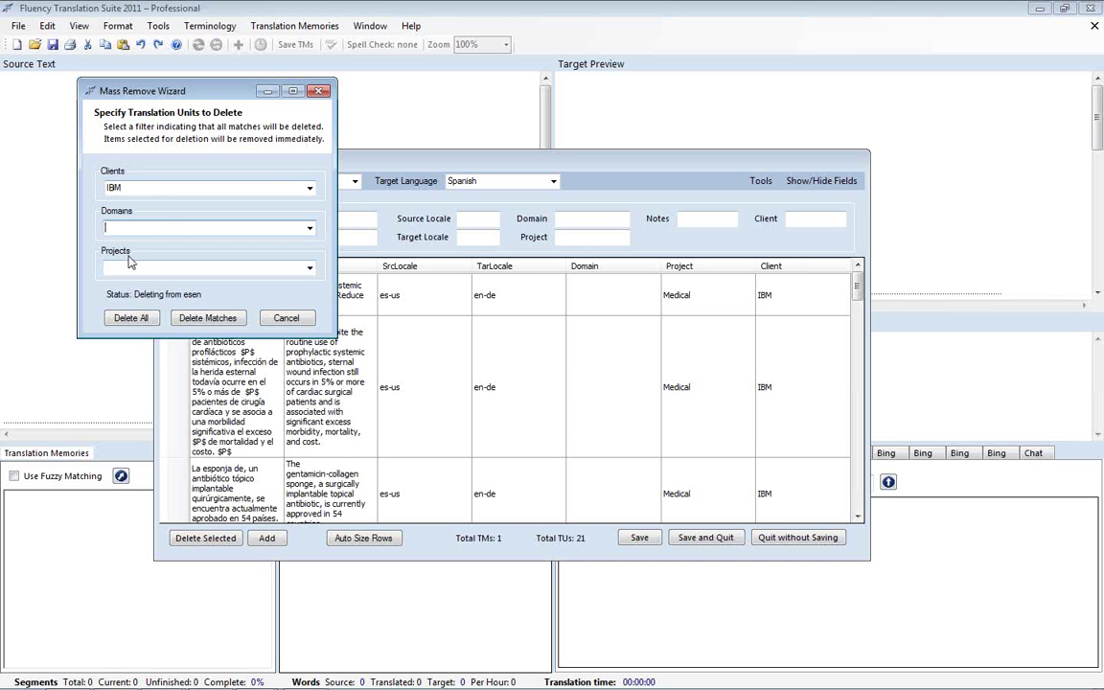
left_click(213, 320)
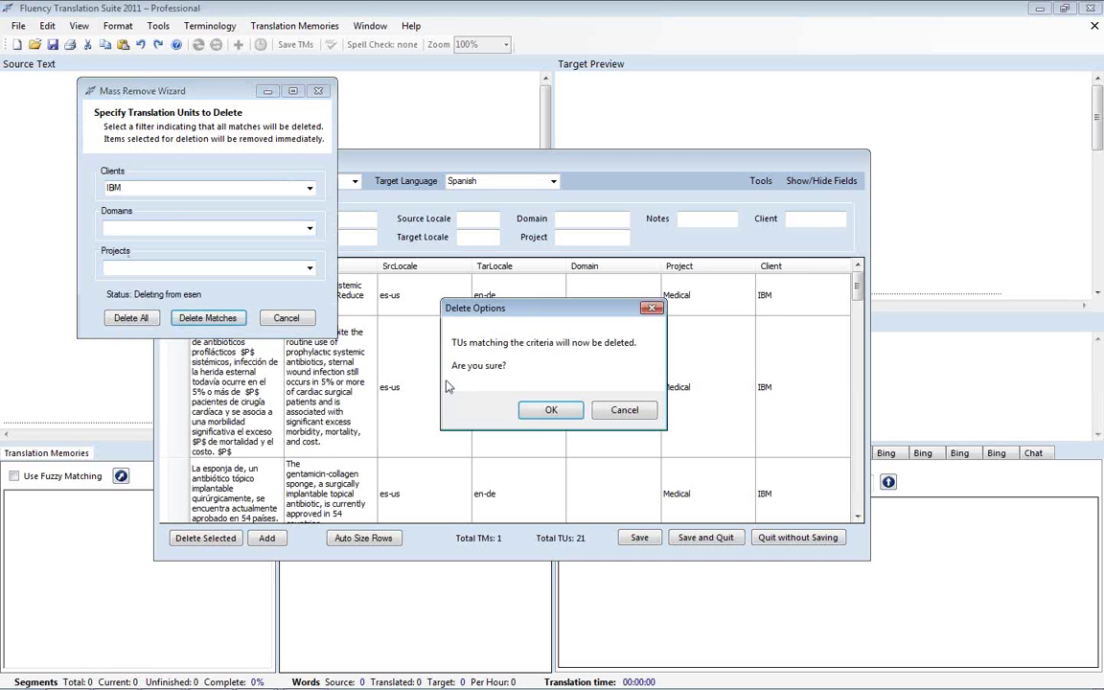
left_click(548, 411)
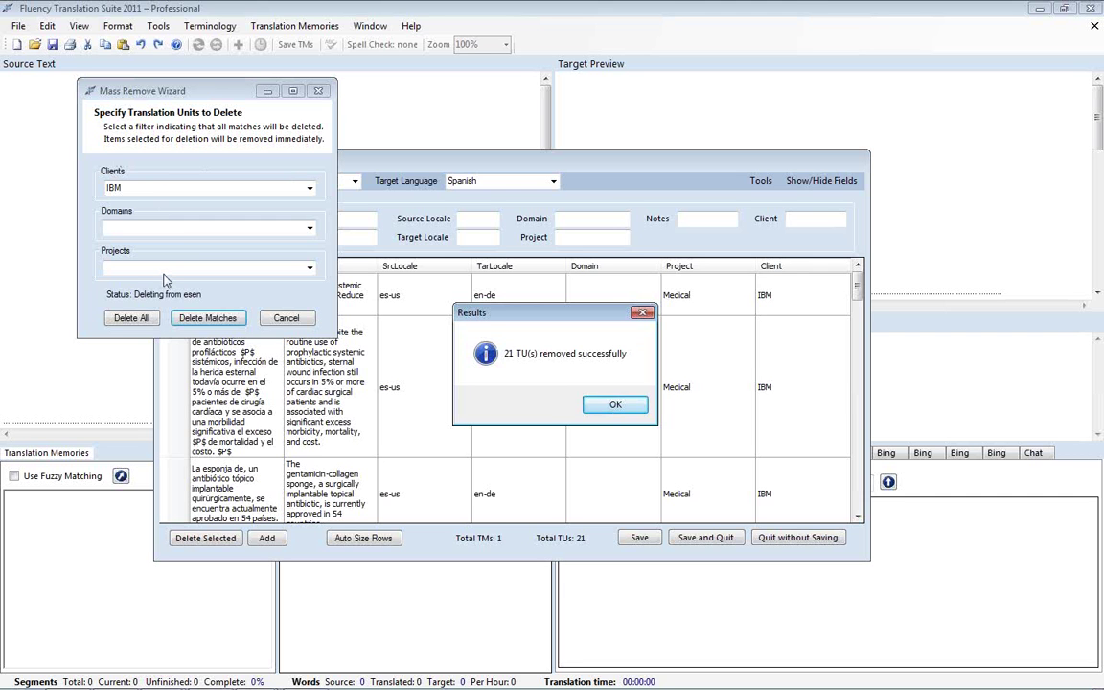
left_click(615, 406)
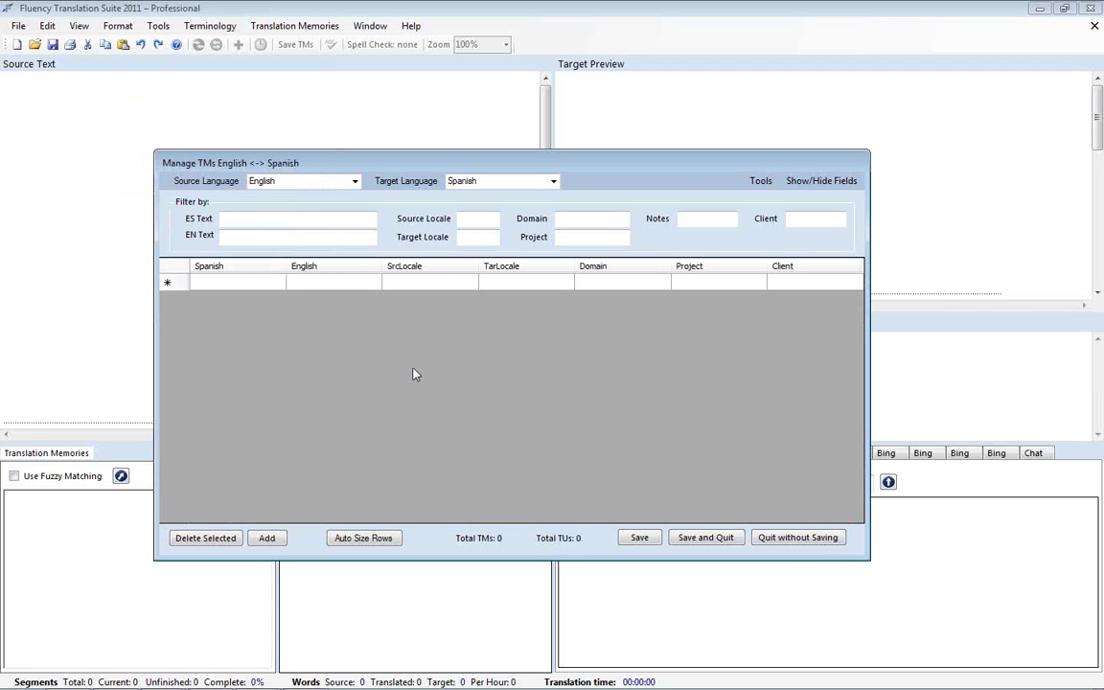
- Quit the Manage TMs window without saving and confirm with Yes
left_click(789, 538)
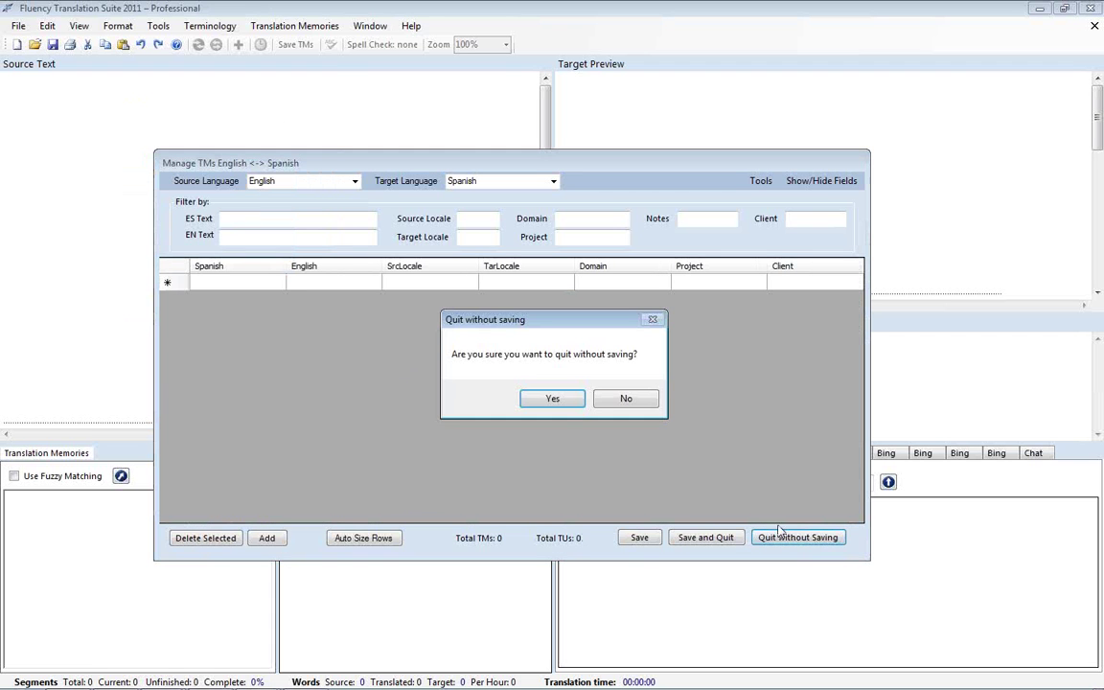
left_click(549, 400)
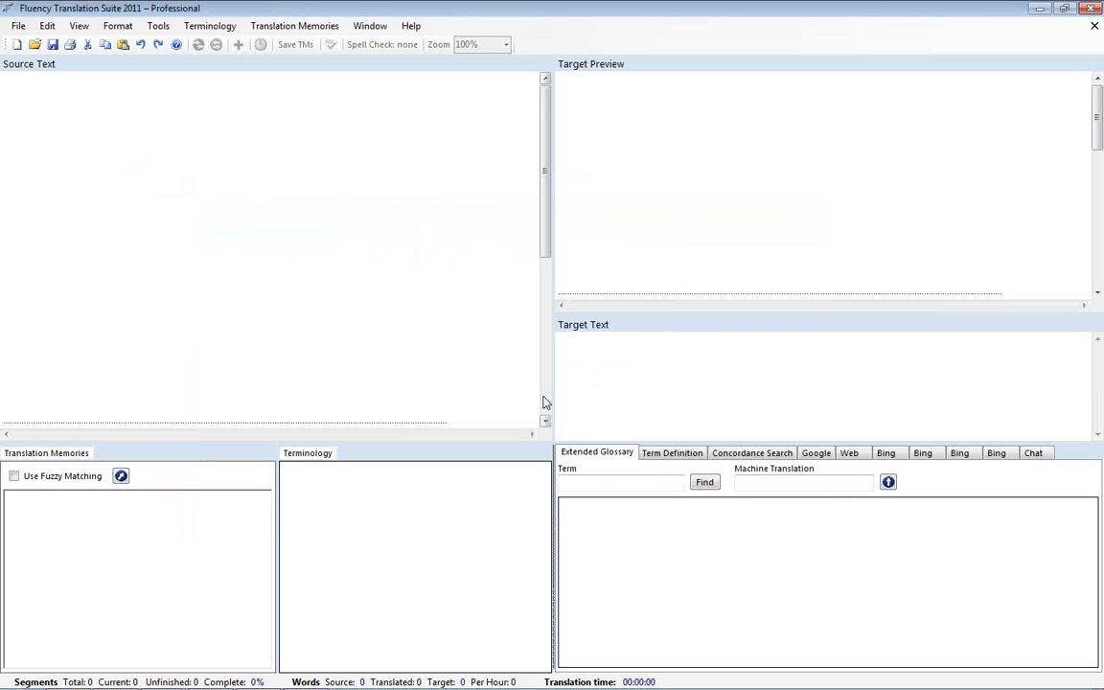